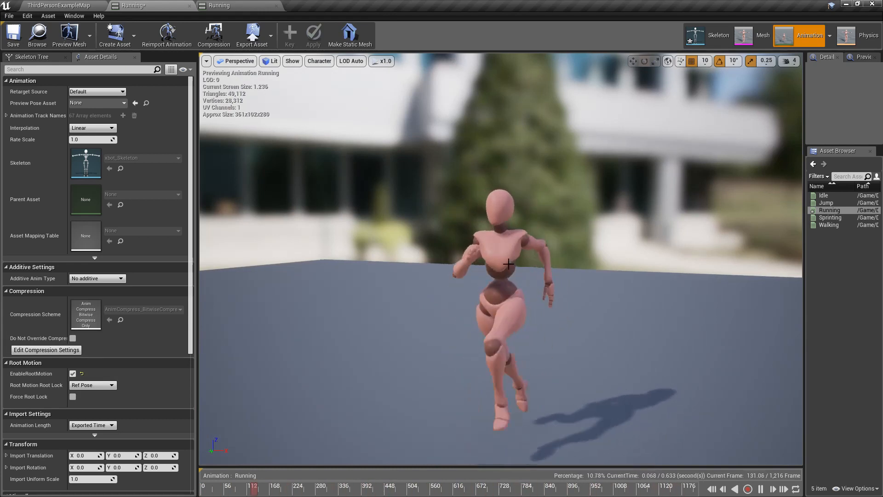
Open the skeleton of the current Running animation and examine its topmost bone, Hips, from several angles.
{"action": "left_click", "coordinate": [703, 36]}
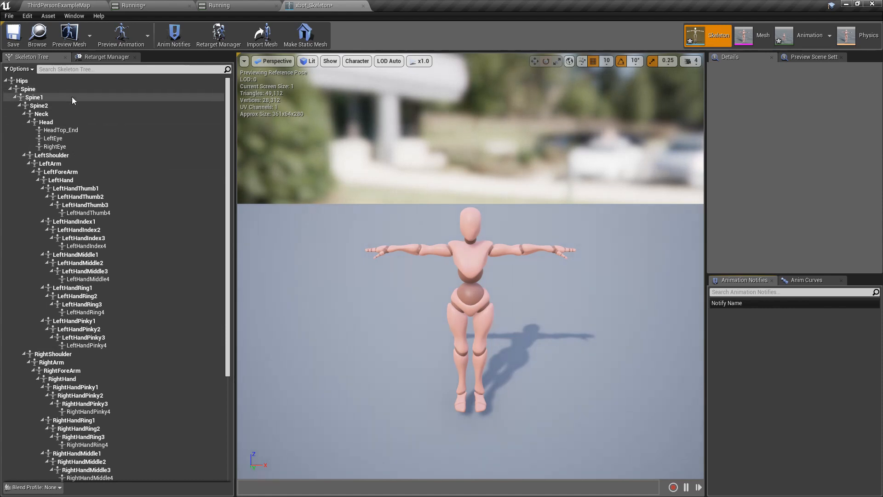
{"action": "left_click", "coordinate": [24, 82]}
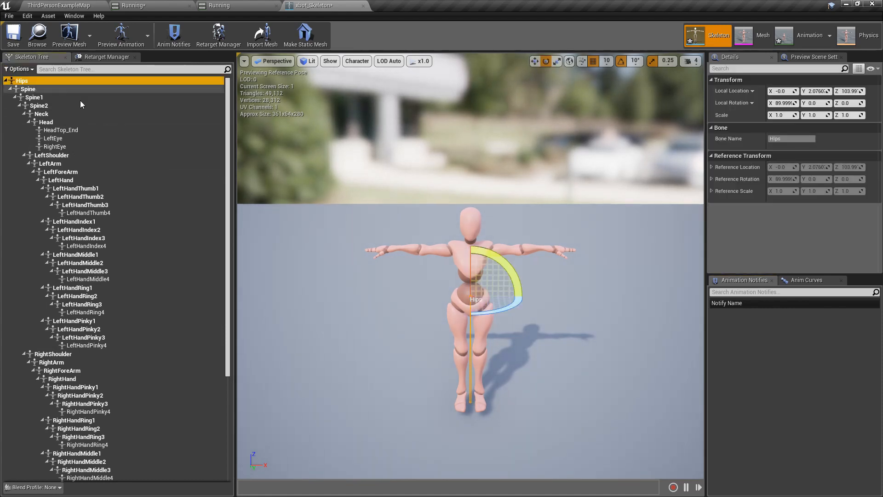
{"action": "left_click_drag", "start_coordinate": [515, 341], "coordinate": [547, 324], "text": "alt"}
{"action": "left_click_drag", "start_coordinate": [432, 239], "coordinate": [420, 214], "text": "alt"}
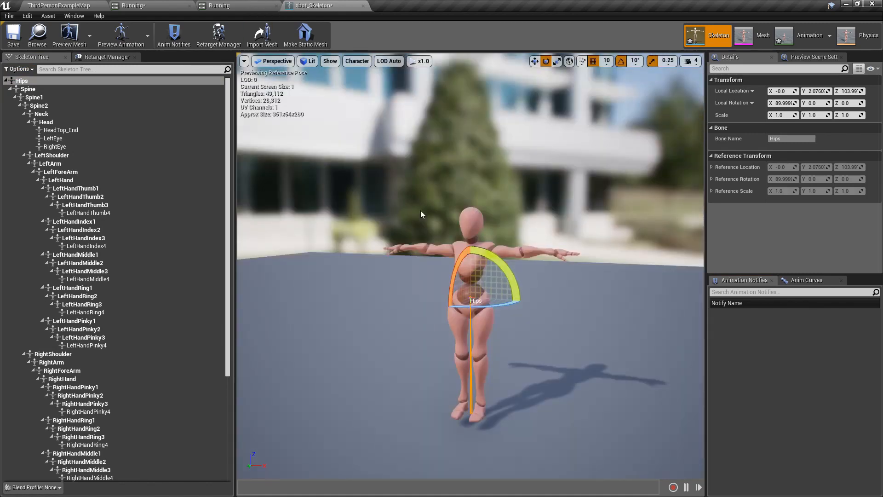
{"action": "left_click_drag", "start_coordinate": [377, 285], "coordinate": [390, 297]}
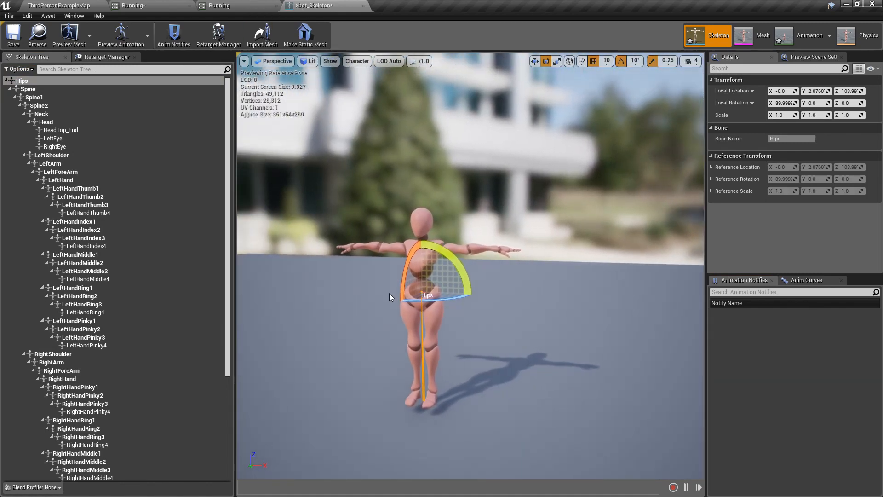
Enable root motion on the other open Running animation and check its playback.
{"action": "left_click", "coordinate": [253, 6]}
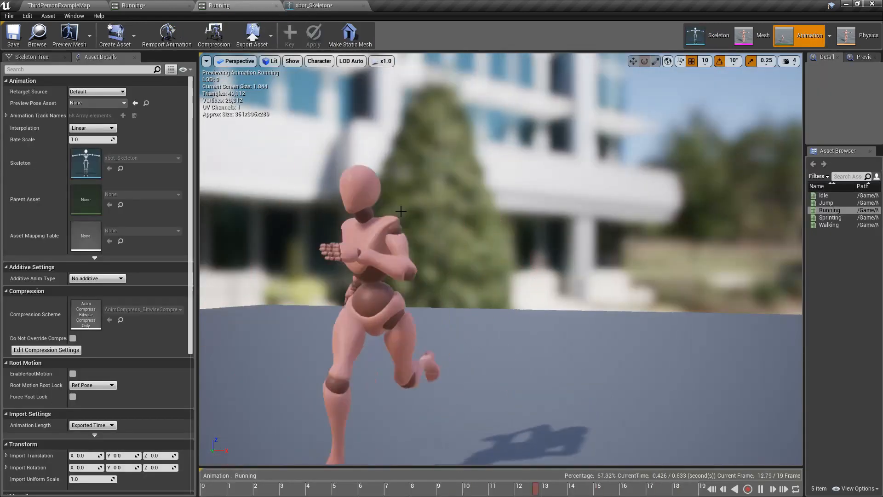
{"action": "left_click", "coordinate": [73, 373]}
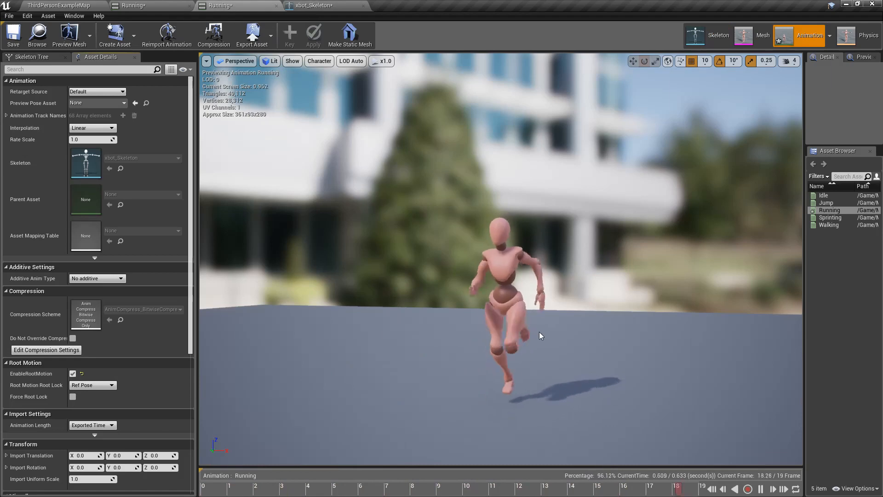
{"action": "left_click_drag", "start_coordinate": [559, 324], "coordinate": [550, 332], "text": "alt"}
{"action": "scroll", "coordinate": [529, 293], "scroll_direction": "up", "scroll_amount": 3}
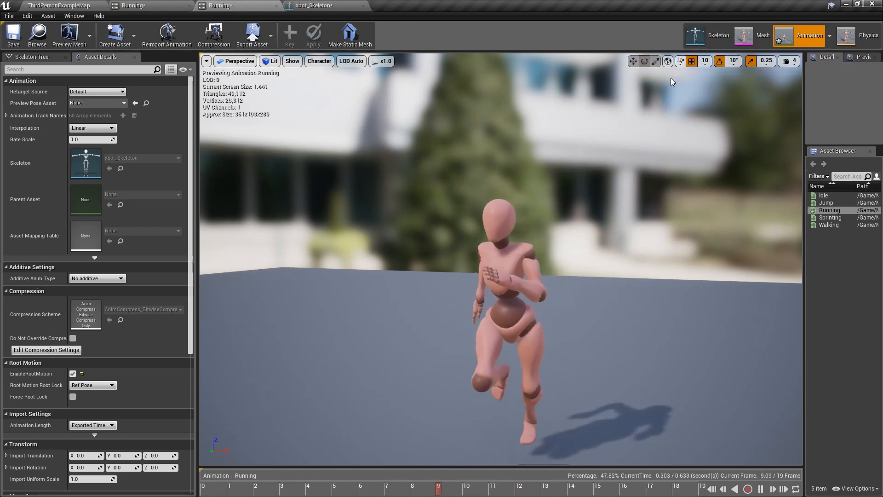
{"action": "mouse_move", "coordinate": [551, 308]}
{"action": "left_mouse_down", "text": "alt"}
{"action": "mouse_move", "coordinate": [571, 300]}
{"action": "mouse_move", "coordinate": [554, 311]}
{"action": "left_mouse_up", "text": "alt"}
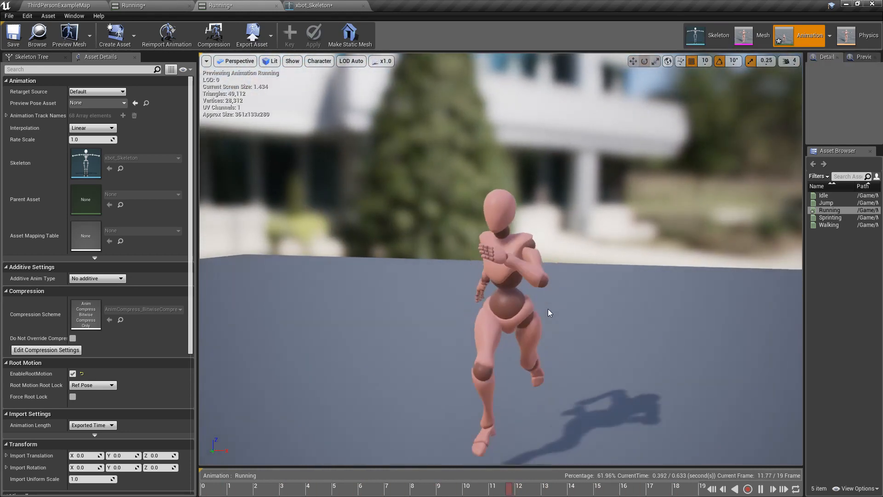
{"action": "mouse_move", "coordinate": [615, 276]}
{"action": "left_mouse_down", "text": "alt"}
{"action": "mouse_move", "coordinate": [637, 272]}
{"action": "mouse_move", "coordinate": [615, 274]}
{"action": "left_mouse_up", "text": "alt"}
Open the skeleton of this second Running animation and examine the position of its root bone.
{"action": "left_click", "coordinate": [709, 35]}
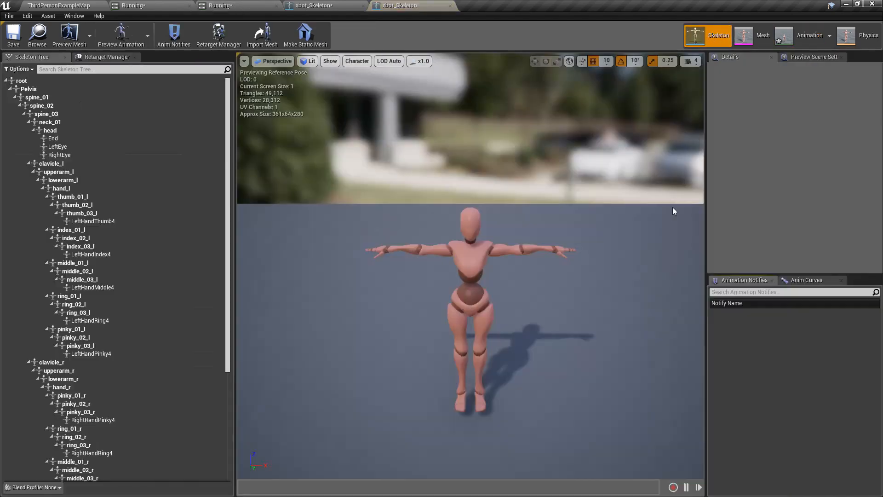
{"action": "left_click_drag", "start_coordinate": [501, 202], "coordinate": [454, 201], "text": "alt"}
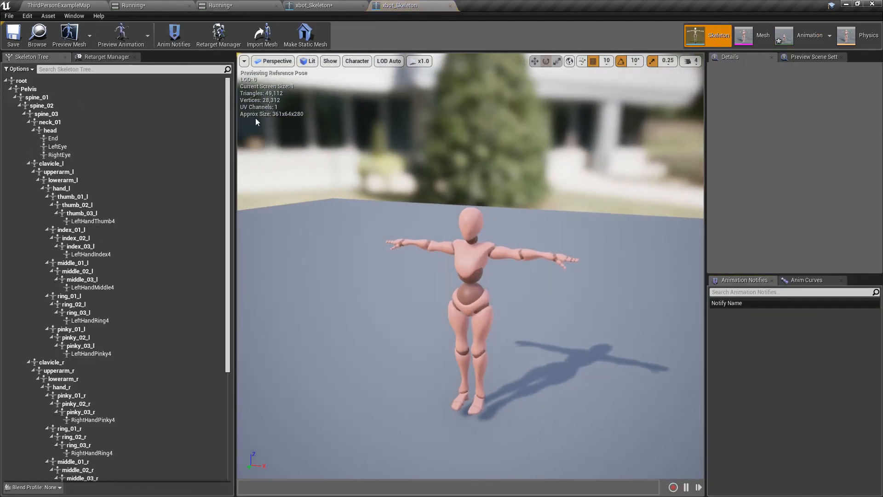
{"action": "left_click", "coordinate": [24, 83]}
{"action": "left_click_drag", "start_coordinate": [487, 414], "coordinate": [518, 397], "text": "alt"}
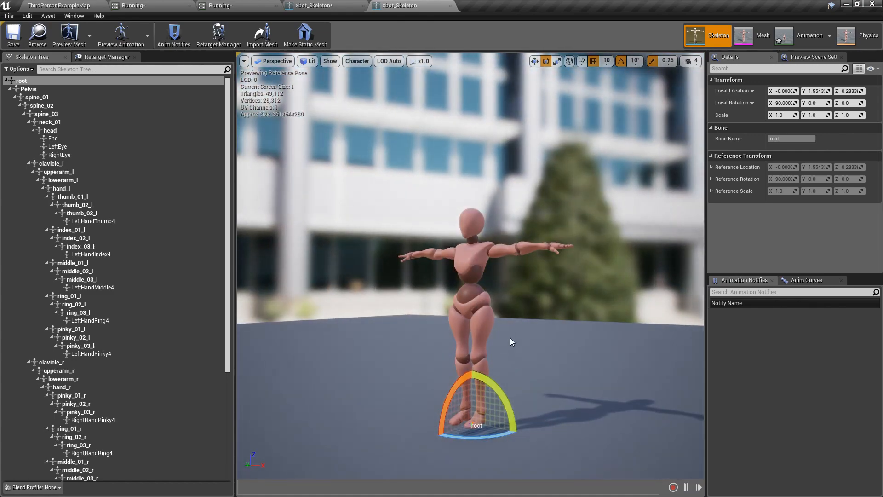
{"action": "mouse_move", "coordinate": [510, 333]}
{"action": "left_mouse_down", "text": "alt"}
{"action": "mouse_move", "coordinate": [497, 335]}
{"action": "mouse_move", "coordinate": [513, 336]}
{"action": "left_mouse_up", "text": "alt"}
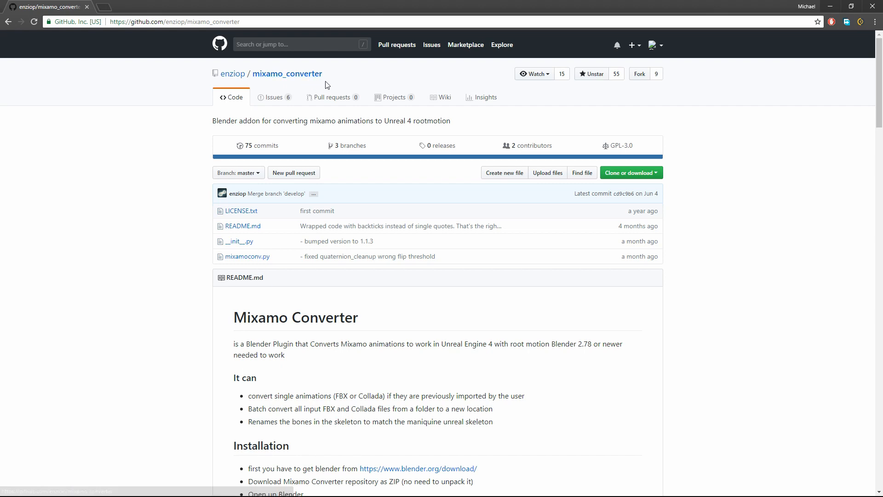
Read the features, installation, usage and options sections of the mixamo_converter README on GitHub.
{"action": "scroll", "coordinate": [672, 200], "scroll_direction": "down", "scroll_amount": 5}
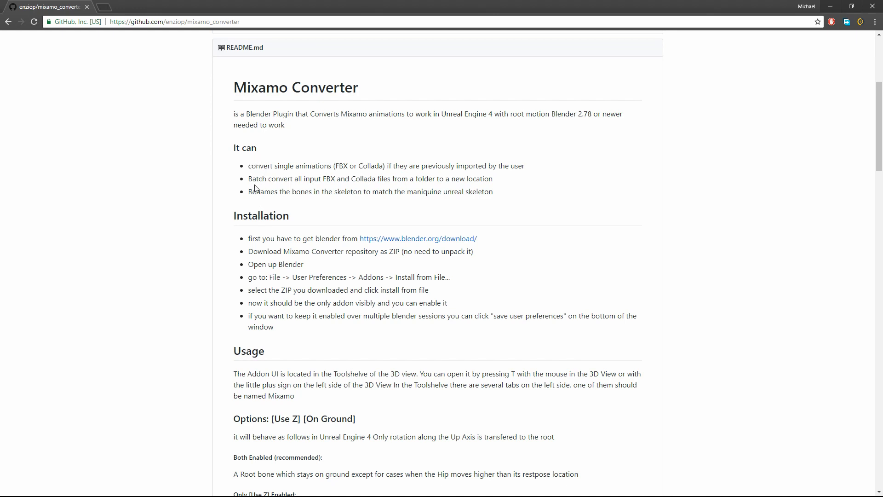
{"action": "left_click_drag", "start_coordinate": [251, 180], "coordinate": [291, 167]}
{"action": "left_click_drag", "start_coordinate": [249, 193], "coordinate": [486, 200]}
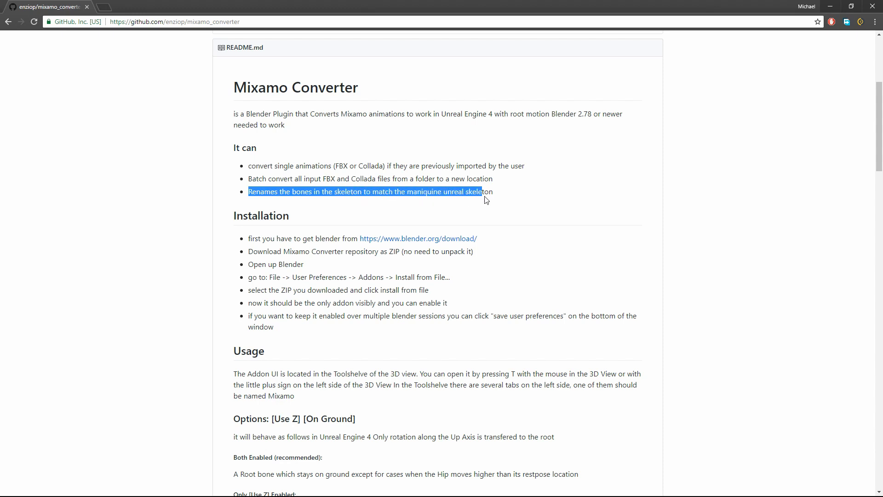
{"action": "left_click", "coordinate": [543, 192]}
{"action": "scroll", "coordinate": [537, 208], "scroll_direction": "down", "scroll_amount": 3}
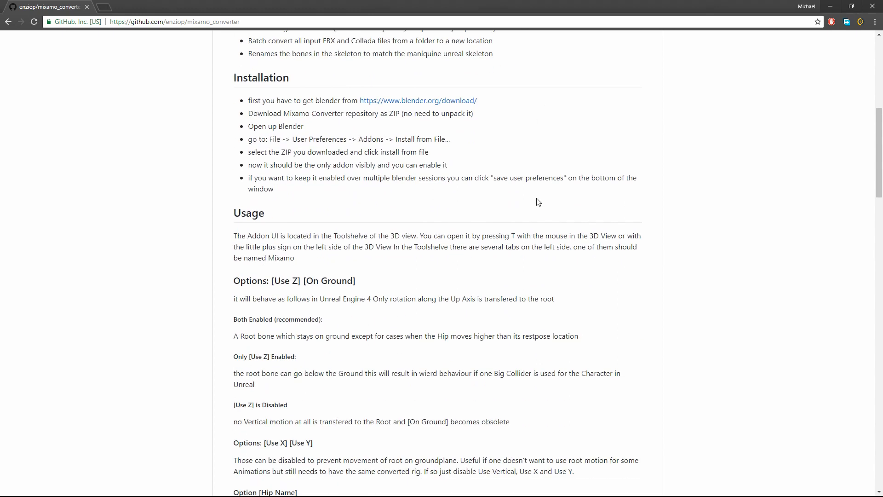
{"action": "scroll", "coordinate": [511, 193], "scroll_direction": "up", "scroll_amount": 2}
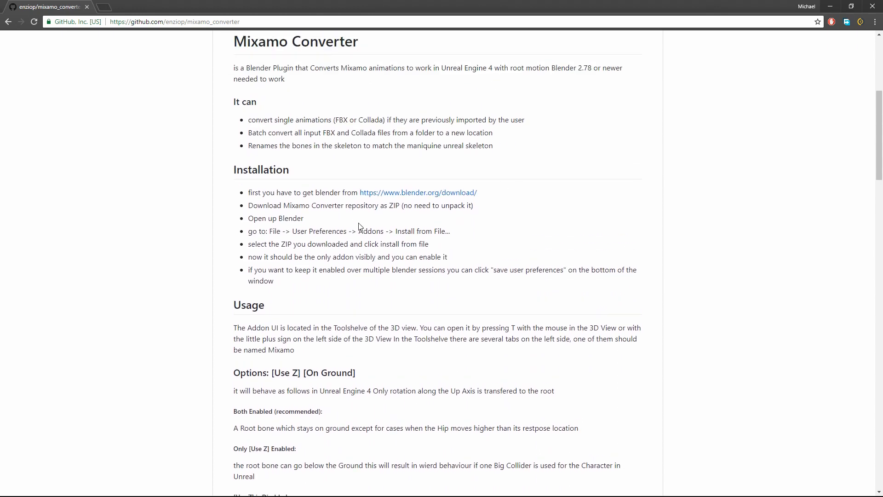
{"action": "scroll", "coordinate": [467, 199], "scroll_direction": "down", "scroll_amount": 3}
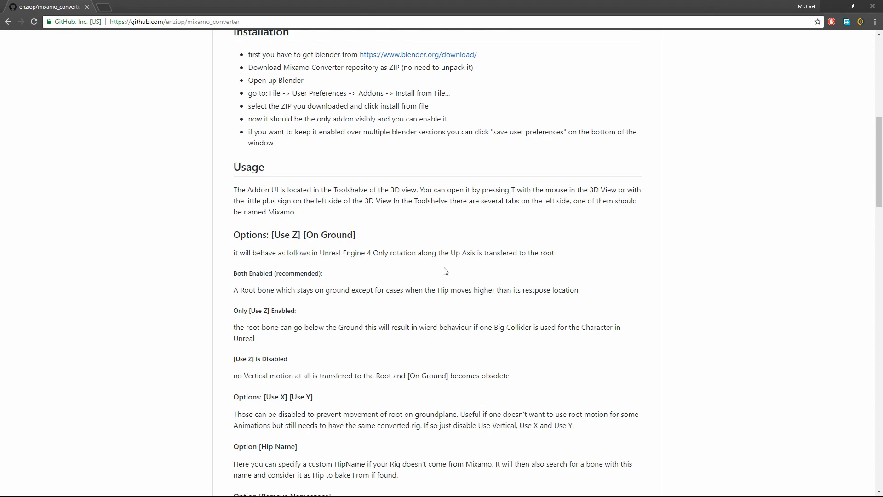
{"action": "scroll", "coordinate": [446, 272], "scroll_direction": "down", "scroll_amount": 5}
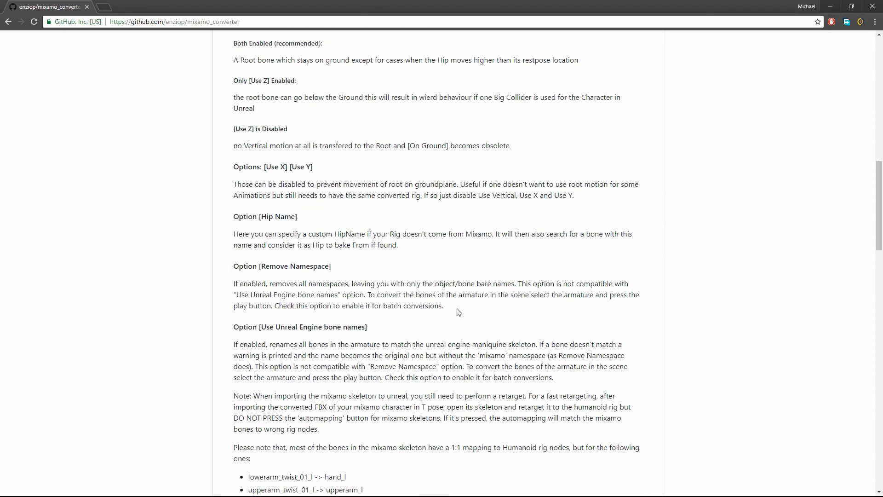
{"action": "scroll", "coordinate": [465, 225], "scroll_direction": "up", "scroll_amount": 3}
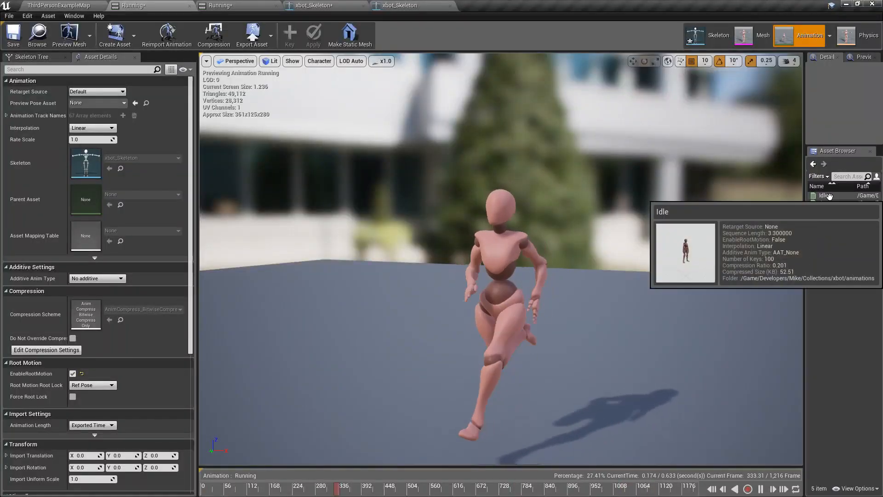
Back in Unreal Engine, preview the Idle, Jump, Sprinting and Walking animations and disable root motion on the first Running animation.
{"action": "left_click", "coordinate": [830, 196]}
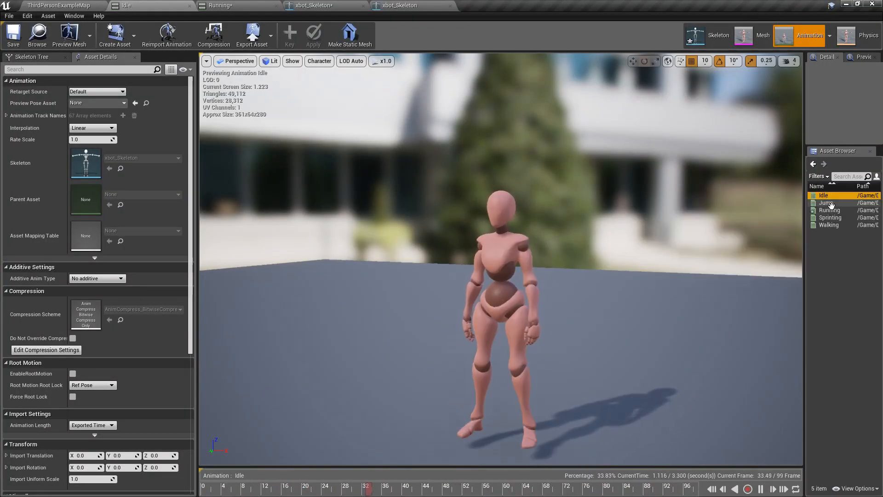
{"action": "left_click", "coordinate": [830, 203]}
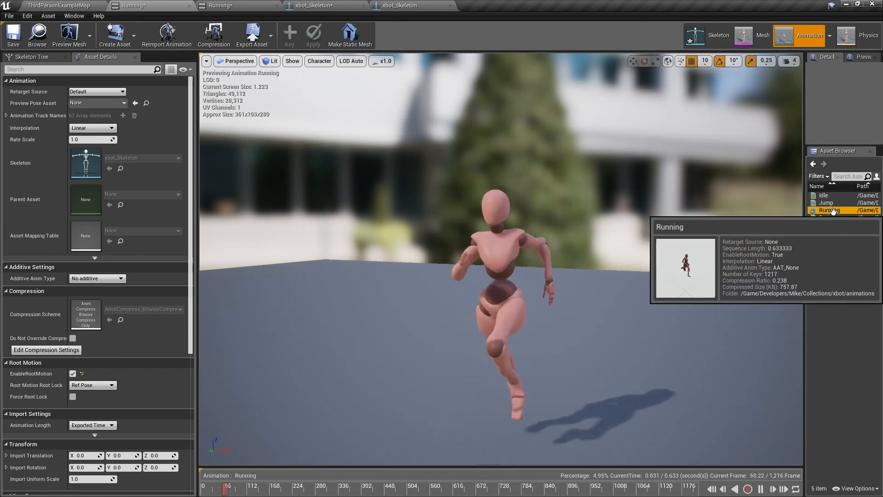
{"action": "left_click", "coordinate": [832, 210]}
{"action": "left_click", "coordinate": [73, 374]}
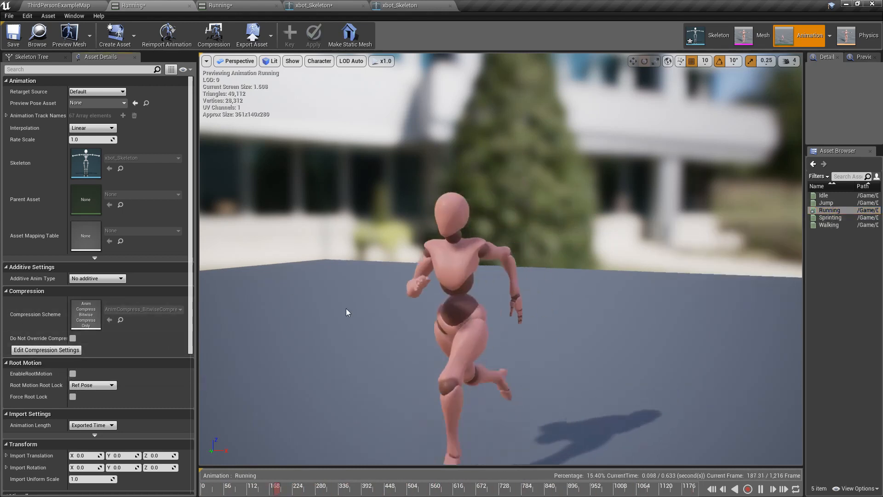
{"action": "left_click", "coordinate": [838, 218]}
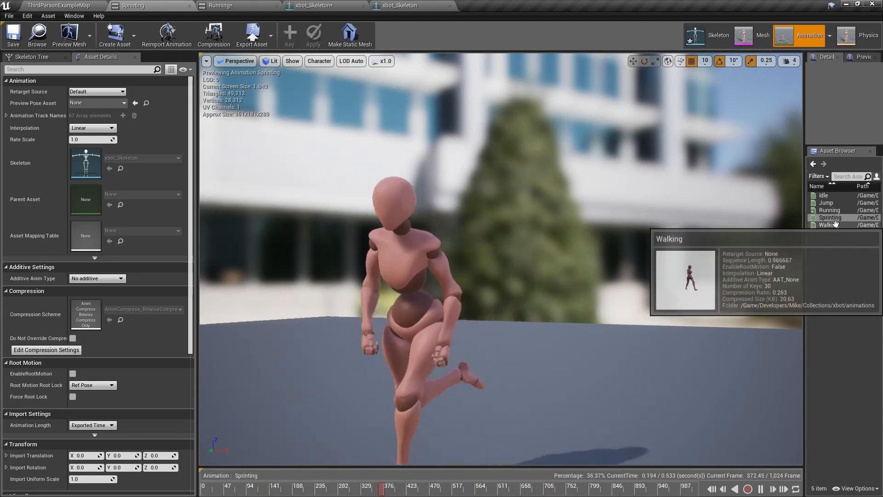
{"action": "double_click", "coordinate": [836, 227]}
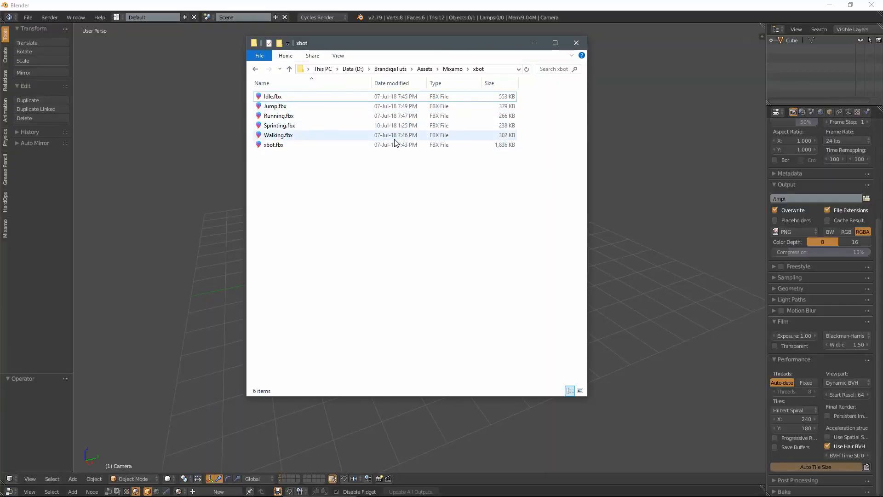
In File Explorer, create a folder named out inside the xbot folder, alongside the Mixamo FBX files.
{"action": "left_click", "coordinate": [289, 138]}
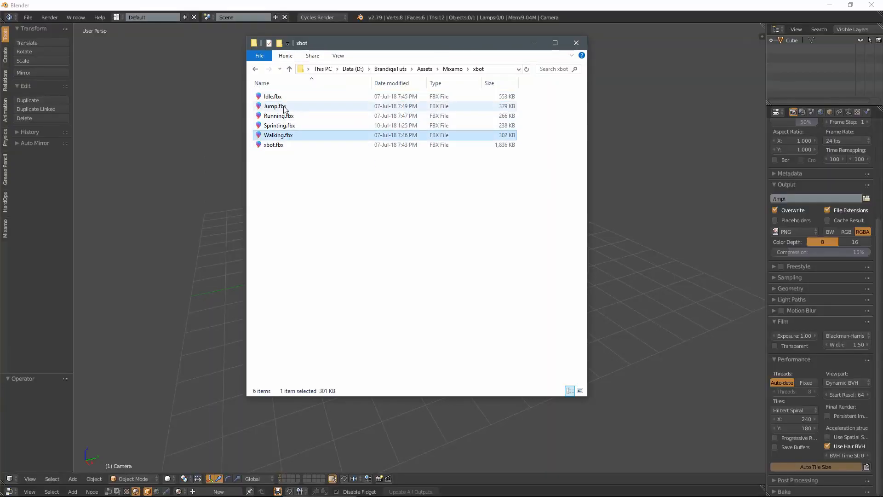
{"action": "left_click", "coordinate": [275, 145]}
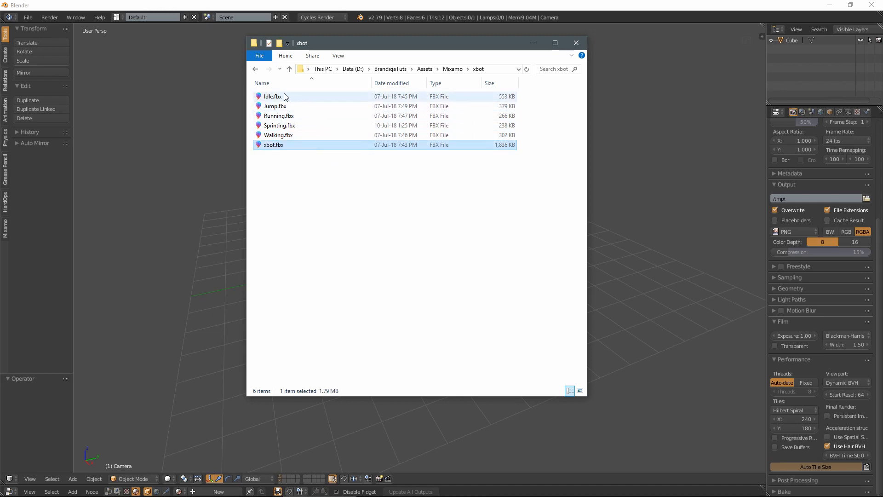
{"action": "right_click", "coordinate": [292, 177]}
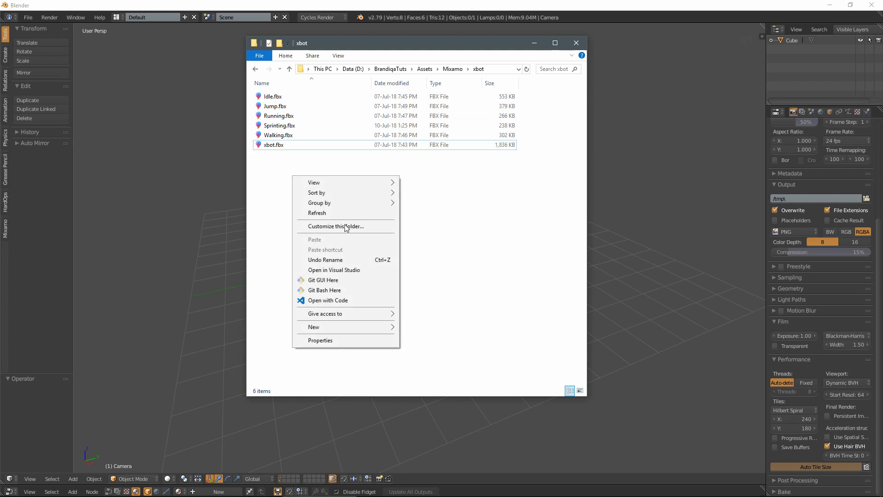
{"action": "mouse_move", "coordinate": [378, 330]}
{"action": "left_click", "coordinate": [430, 325]}
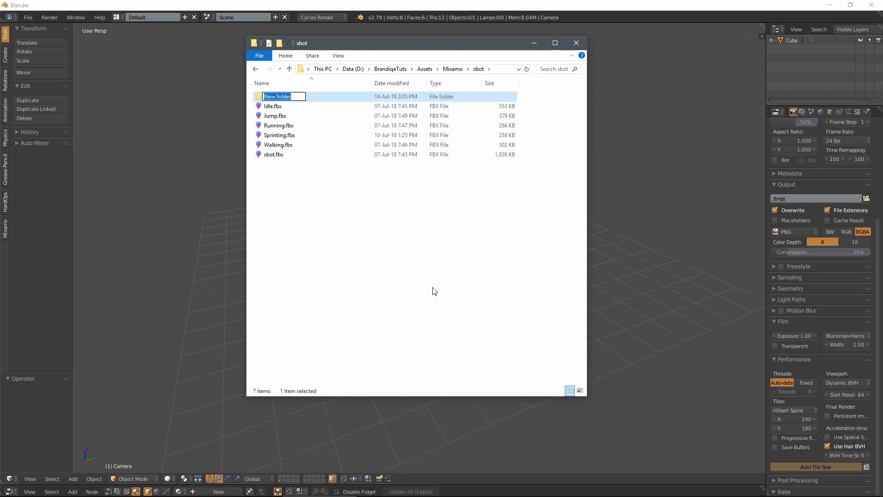
{"action": "type", "text": "out"}
{"action": "key", "text": "Return"}
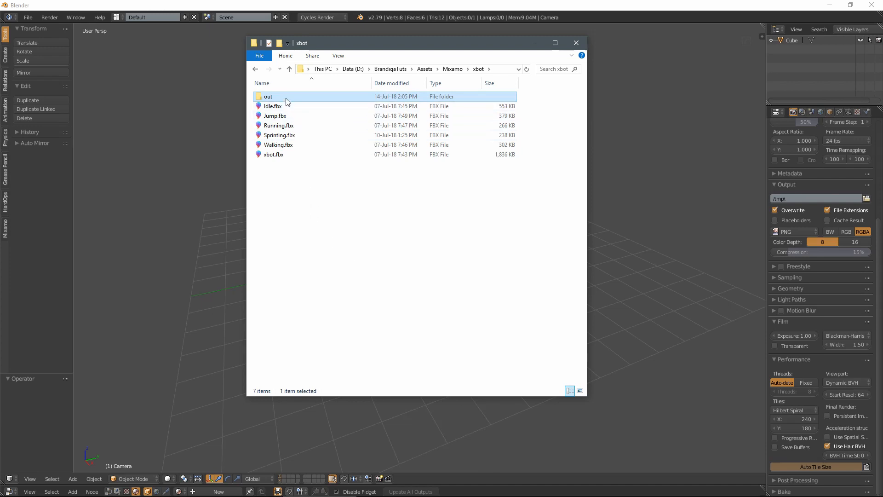
Look inside the out folder, return to the xbot folder and minimize its window to reveal Blender.
{"action": "double_click", "coordinate": [269, 97]}
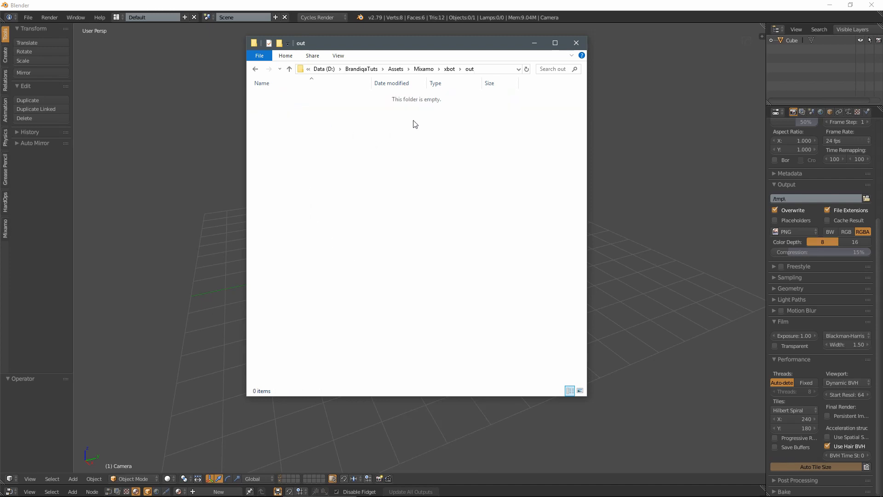
{"action": "left_click", "coordinate": [450, 69]}
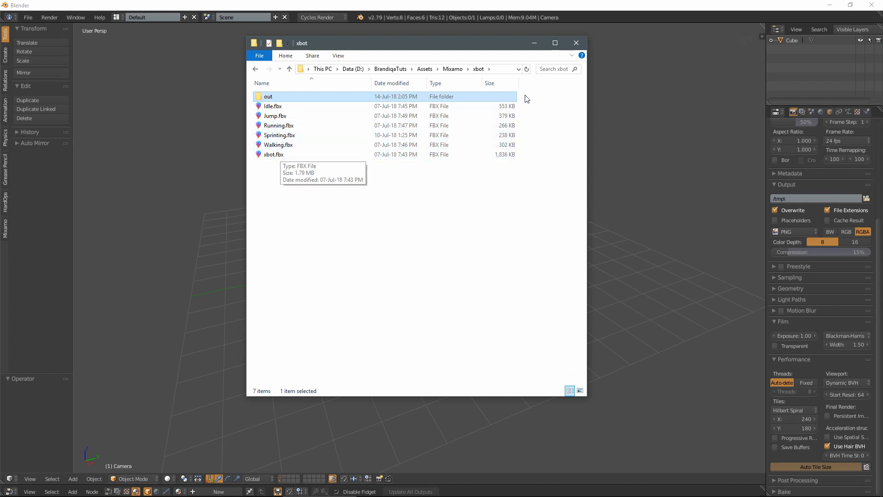
{"action": "left_click", "coordinate": [533, 44]}
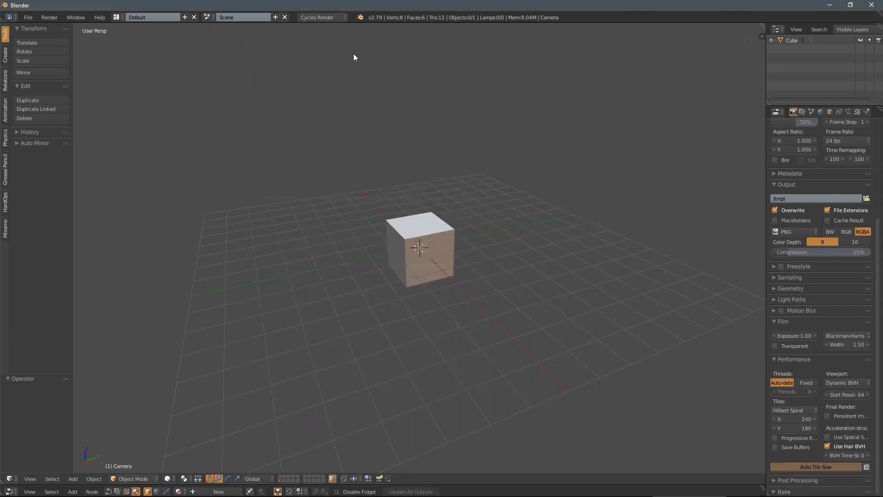
Filter the add-ons in Blender's User Preferences to enabled ones and show the Mixamo Converter add-on's details.
{"action": "left_click", "coordinate": [28, 18]}
{"action": "left_click", "coordinate": [54, 120]}
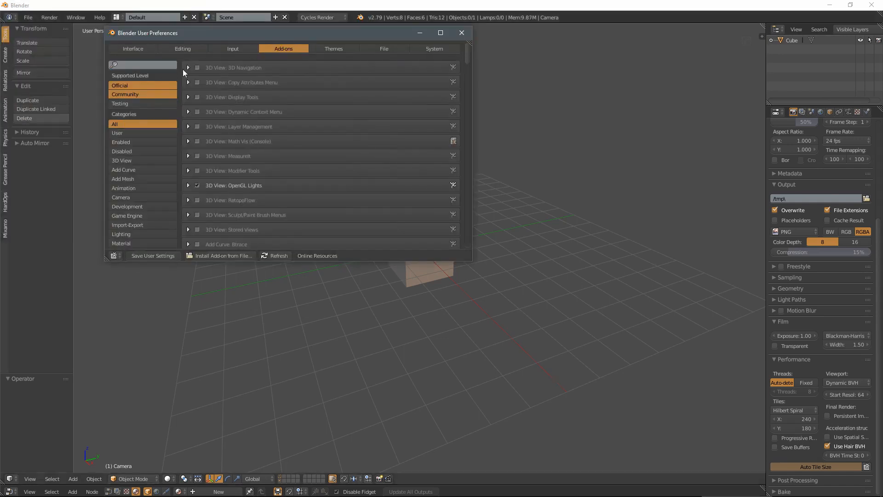
{"action": "left_click", "coordinate": [135, 142]}
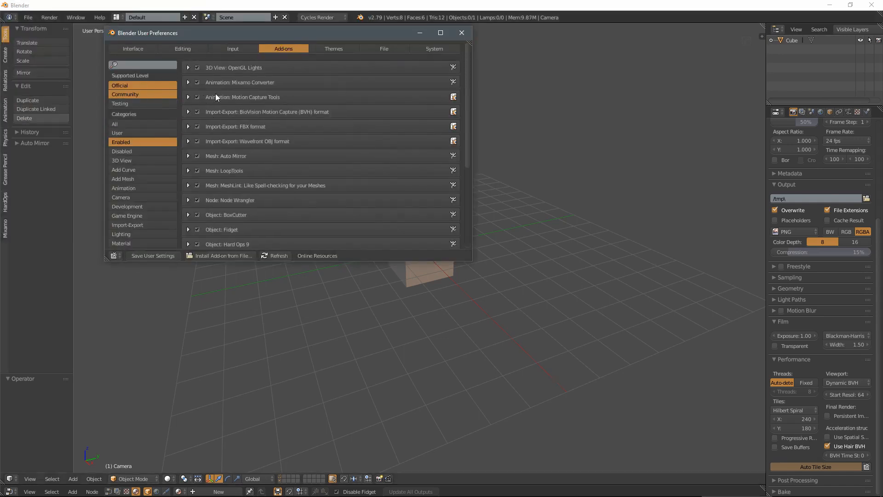
{"action": "left_click", "coordinate": [187, 83]}
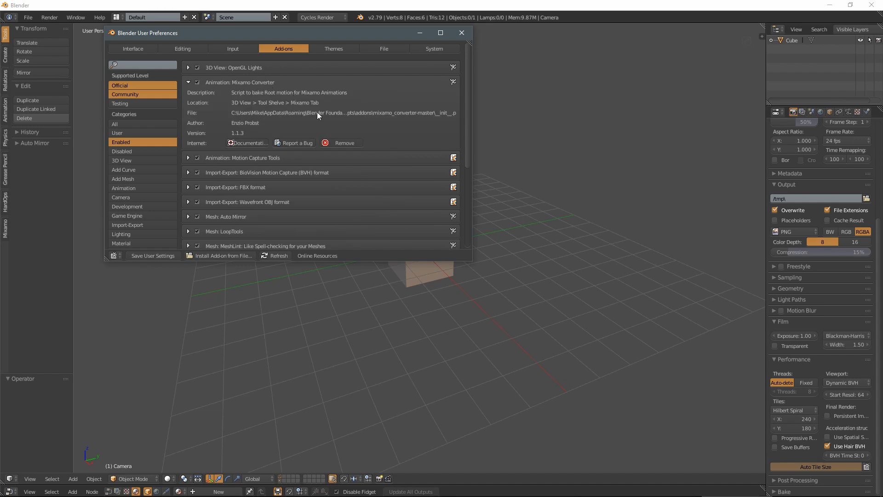
Close the User Preferences, show all scene layers and delete every object in the scene.
{"action": "left_click", "coordinate": [461, 35]}
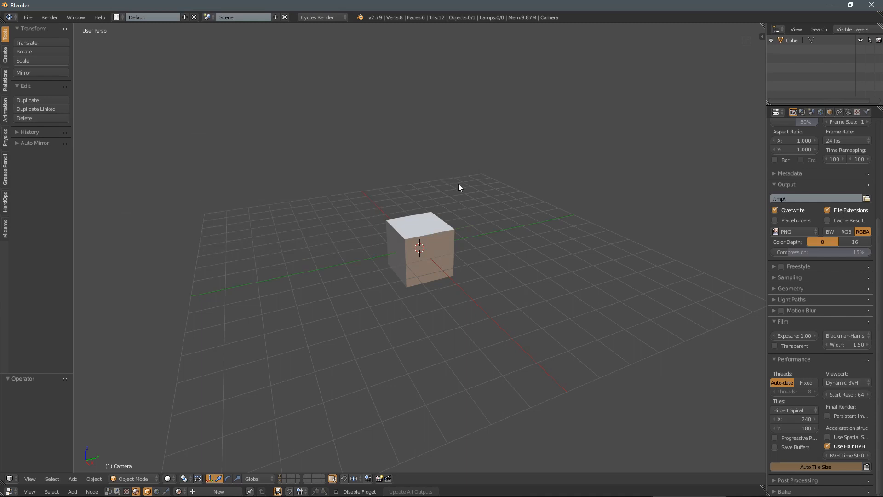
{"action": "key", "text": "grave"}
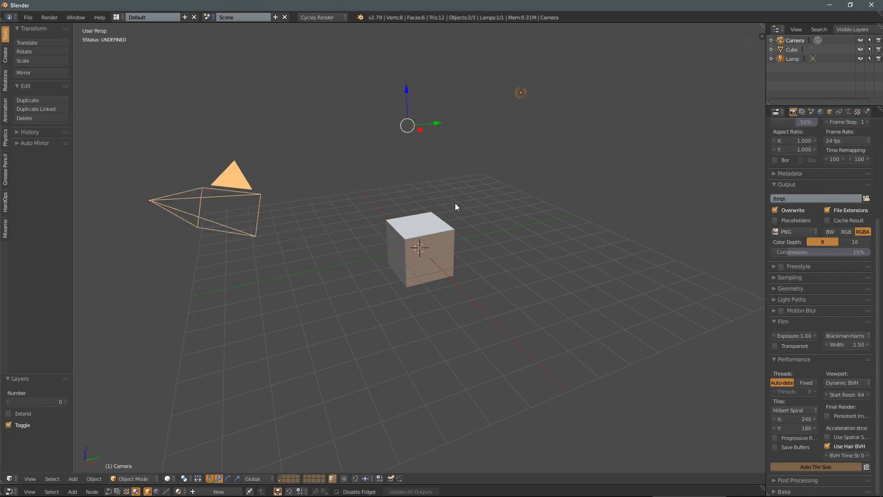
{"action": "key", "text": "a"}
{"action": "key", "text": "a"}
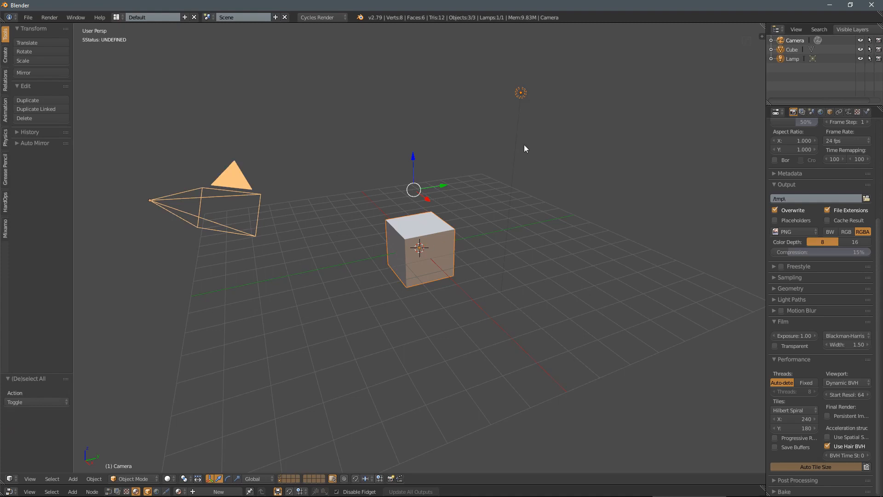
{"action": "key", "text": "x"}
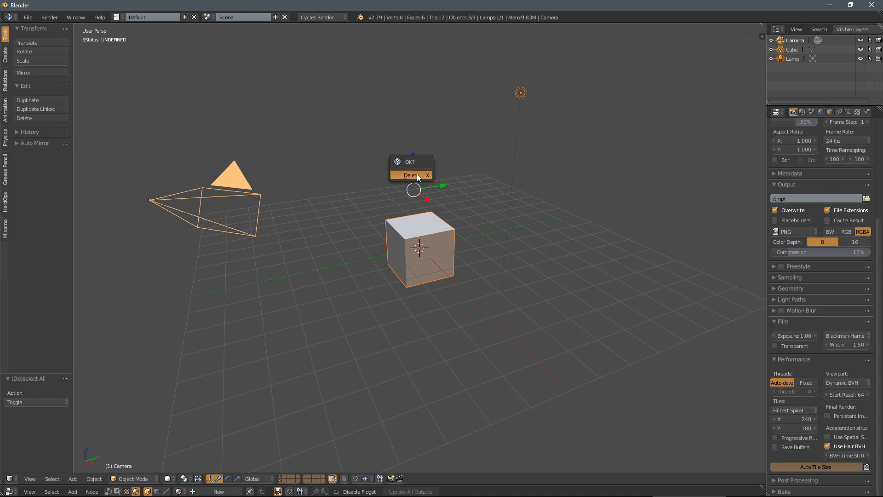
{"action": "left_click", "coordinate": [416, 173]}
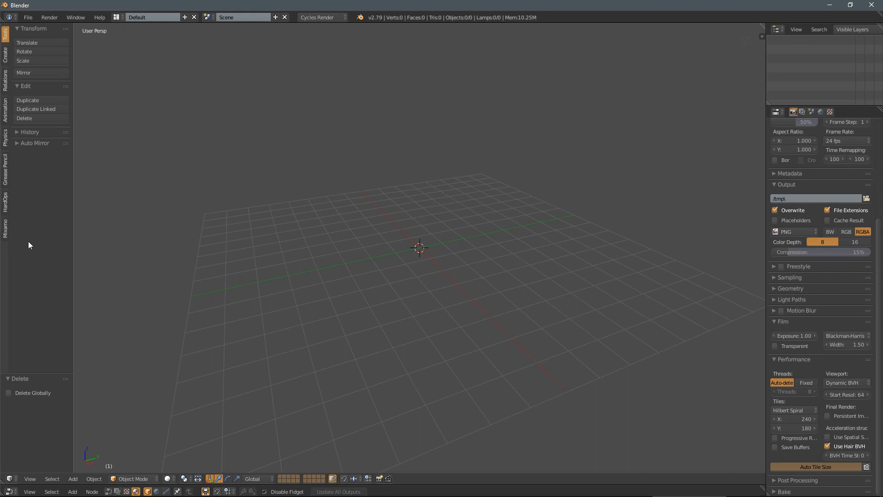
Show the Mixamo Rootbaker settings at a readable width and set the batch input path to the Mixamo\xbot folder.
{"action": "left_click", "coordinate": [6, 230]}
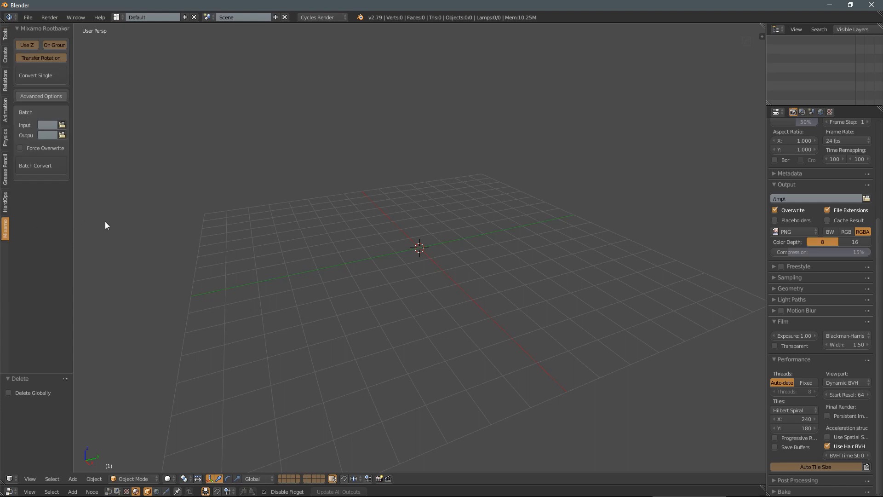
{"action": "left_click_drag", "start_coordinate": [73, 221], "coordinate": [230, 230]}
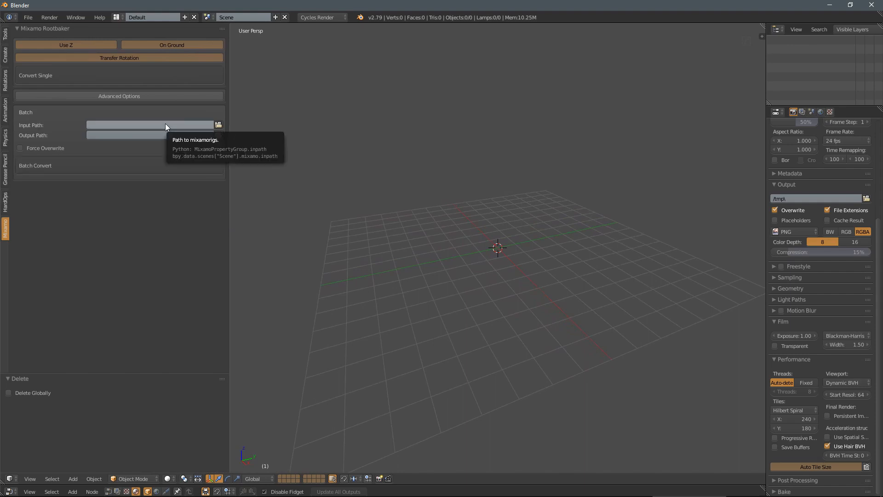
{"action": "left_click", "coordinate": [219, 125]}
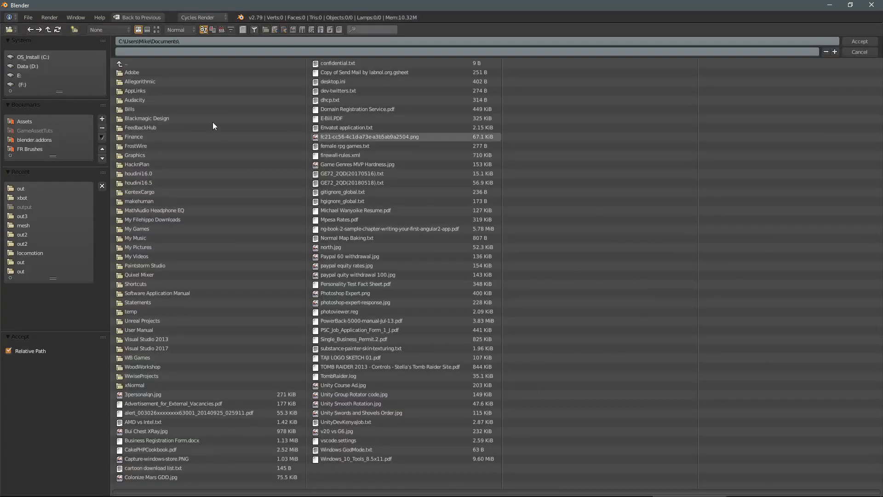
{"action": "left_click", "coordinate": [22, 198]}
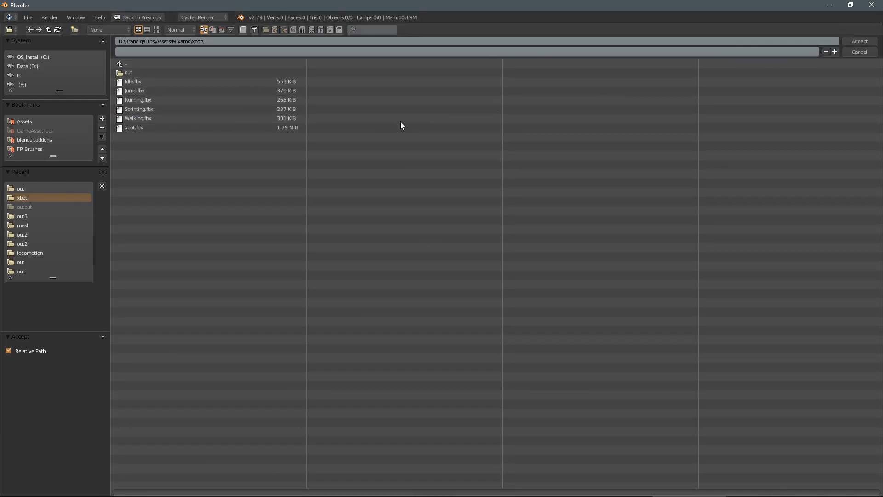
{"action": "left_click", "coordinate": [861, 41]}
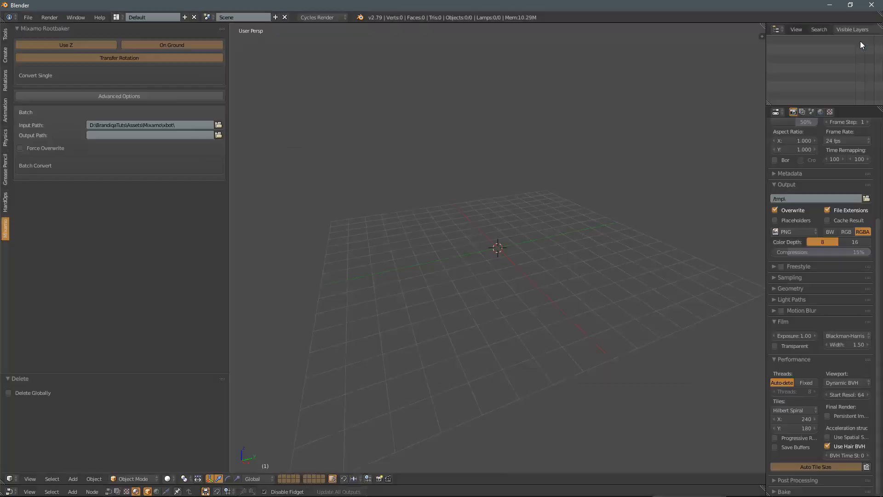
Set the batch output path to the out folder inside xbot.
{"action": "left_click", "coordinate": [218, 135]}
{"action": "left_click", "coordinate": [34, 189]}
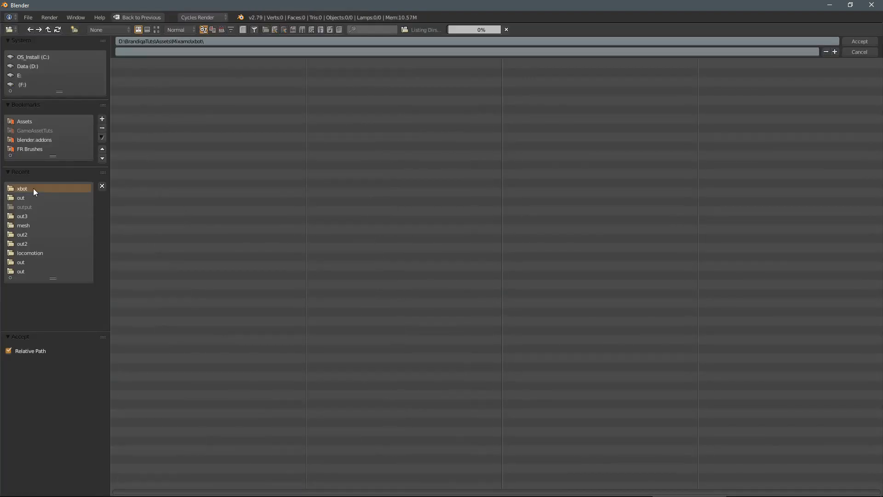
{"action": "left_click", "coordinate": [138, 74]}
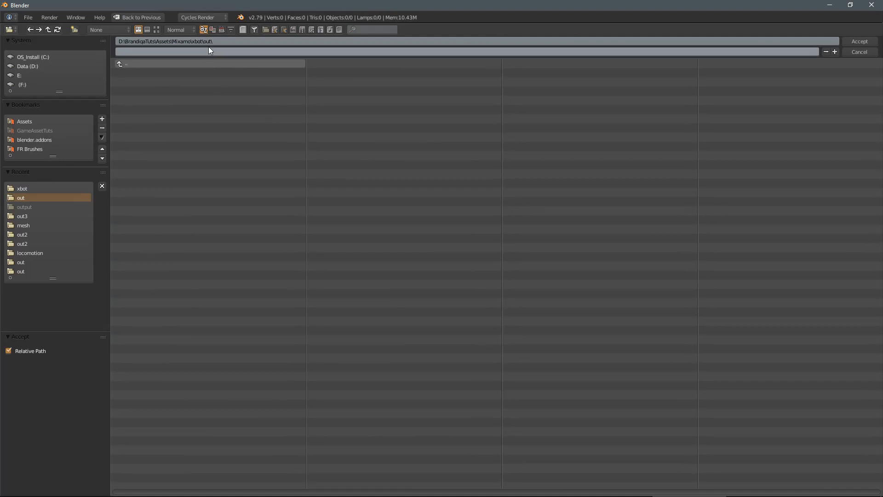
{"action": "left_click", "coordinate": [859, 41]}
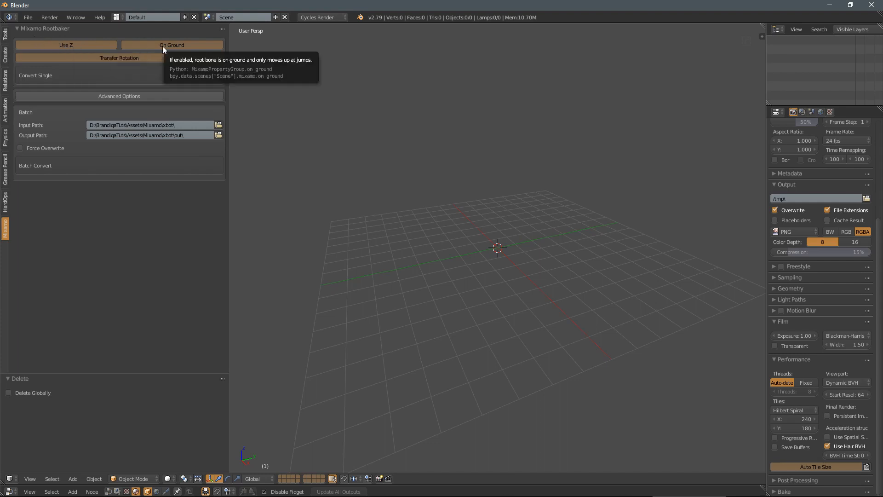
Disable Transfer Rotation, then in the advanced options disable Remove Namespaces and Apply Rotation and enable Use Unreal Engine bone names.
{"action": "left_click", "coordinate": [127, 59]}
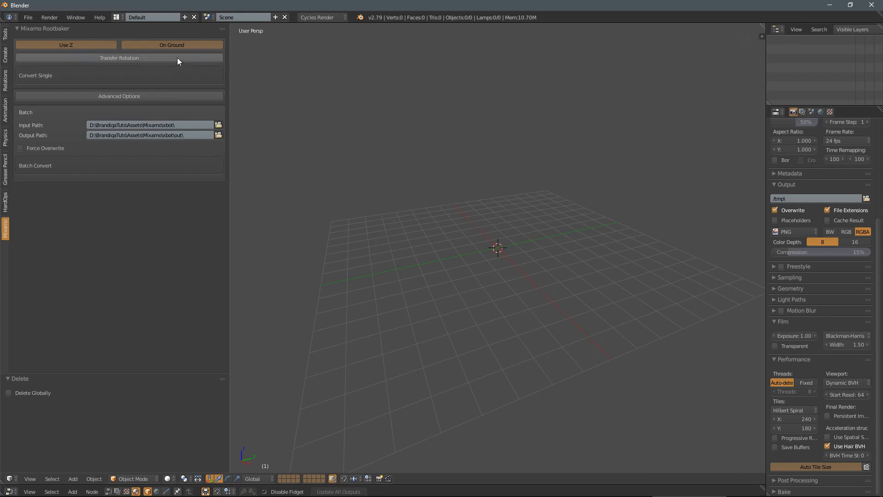
{"action": "left_click", "coordinate": [128, 95]}
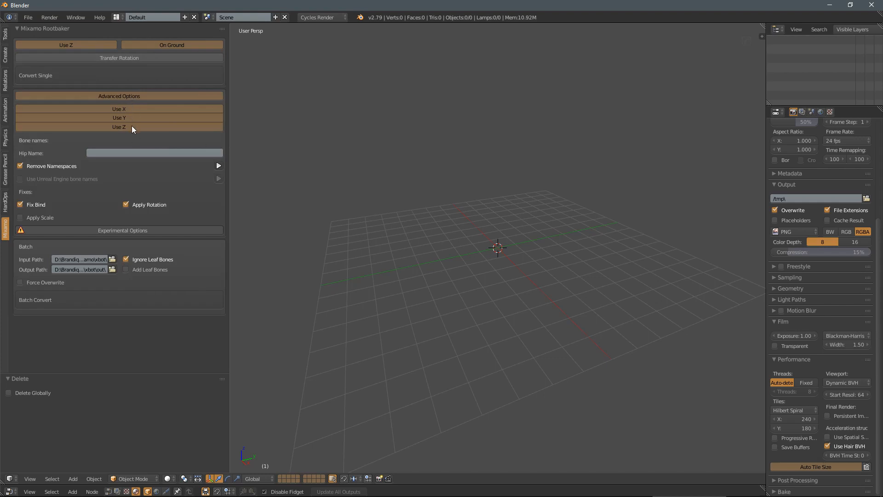
{"action": "left_click", "coordinate": [20, 167]}
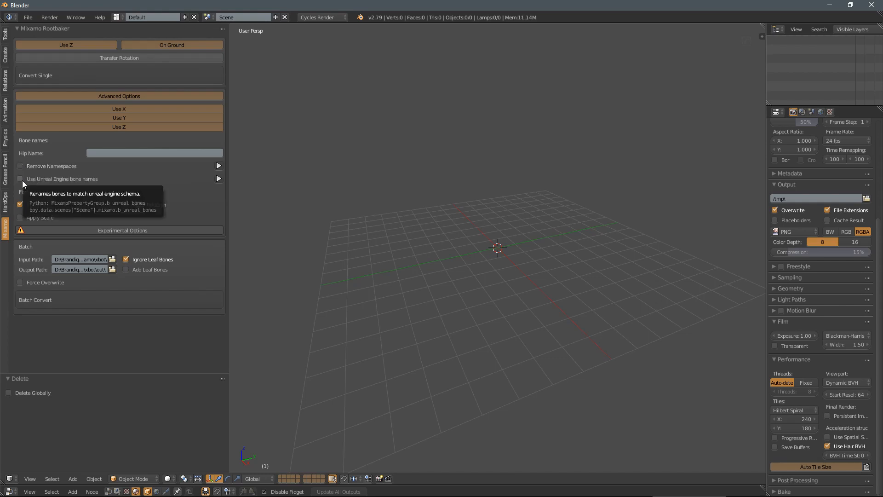
{"action": "left_click", "coordinate": [21, 179]}
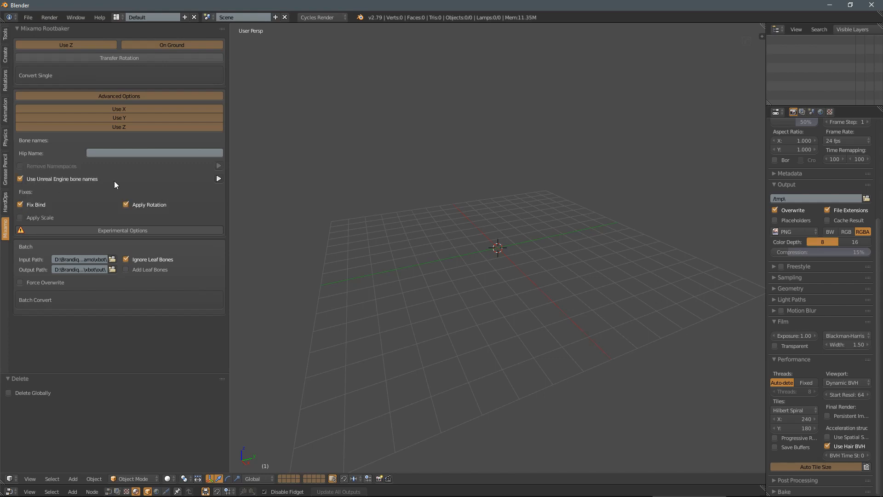
{"action": "left_click", "coordinate": [127, 205]}
Disable Ignore Leaf Bones and batch convert the Mixamo files.
{"action": "left_click_drag", "start_coordinate": [229, 282], "coordinate": [279, 278]}
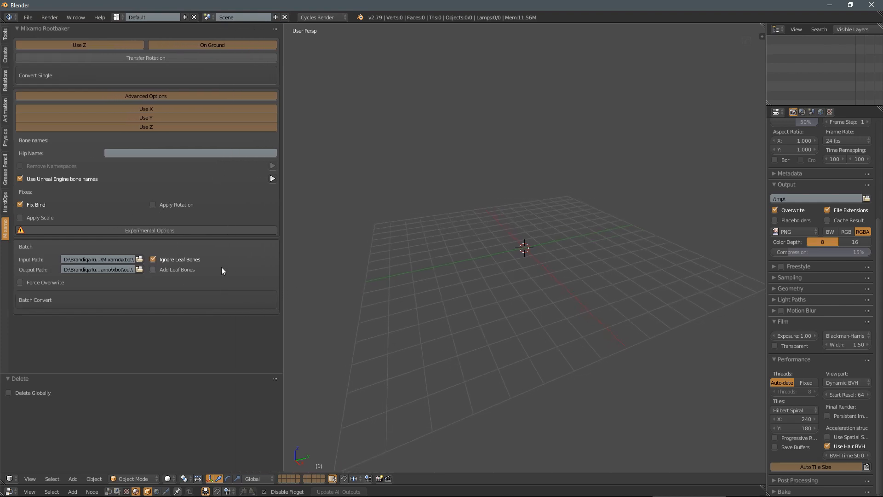
{"action": "left_click", "coordinate": [153, 258]}
{"action": "left_click", "coordinate": [136, 302]}
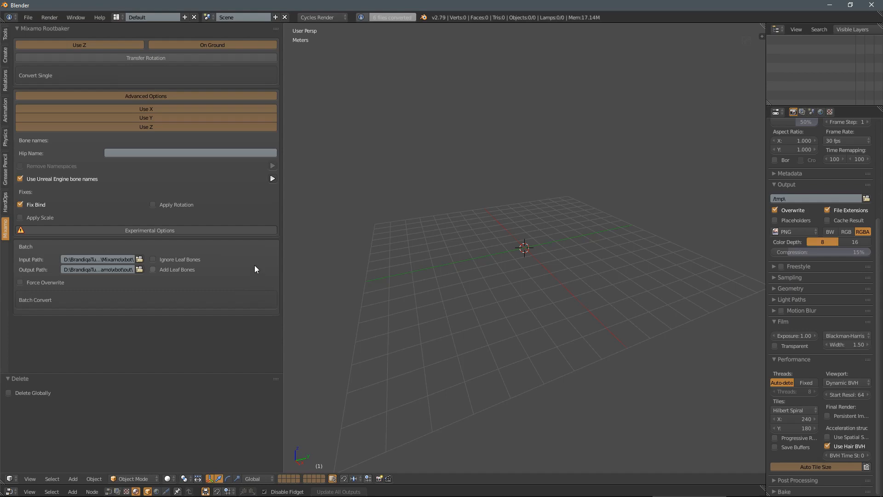
Switch to the xbot folder in File Explorer and open its out folder to check the converted files.
{"action": "key", "text": "alt+Tab"}
{"action": "left_click", "coordinate": [394, 208]}
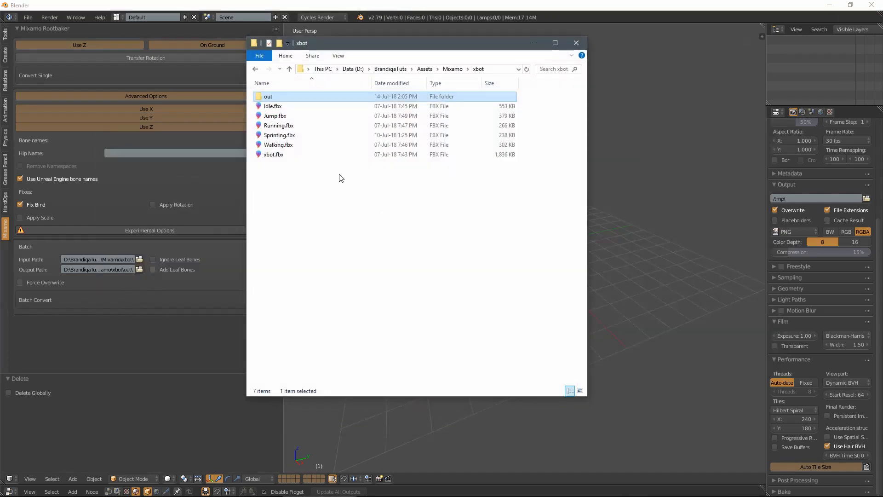
{"action": "double_click", "coordinate": [280, 99]}
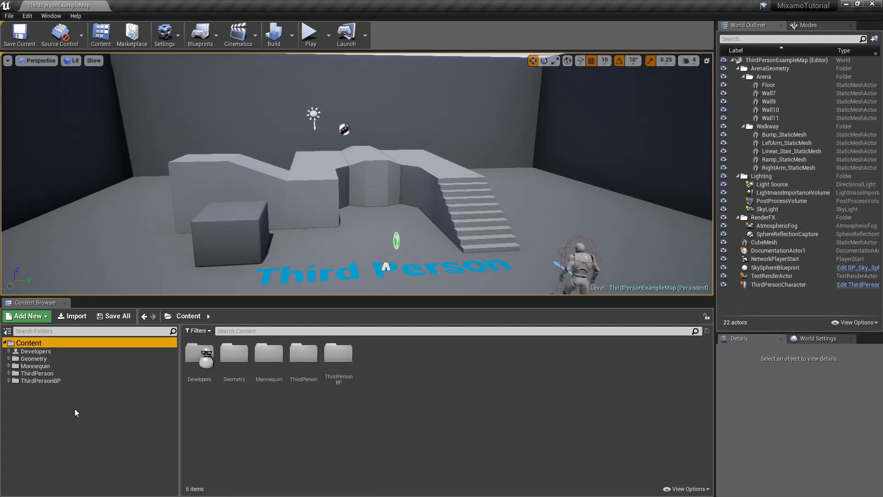
In Unreal Engine, expand the Developers folder and examine the contents of xbot's mesh and animations folders, including the two mesh materials.
{"action": "left_click", "coordinate": [9, 351]}
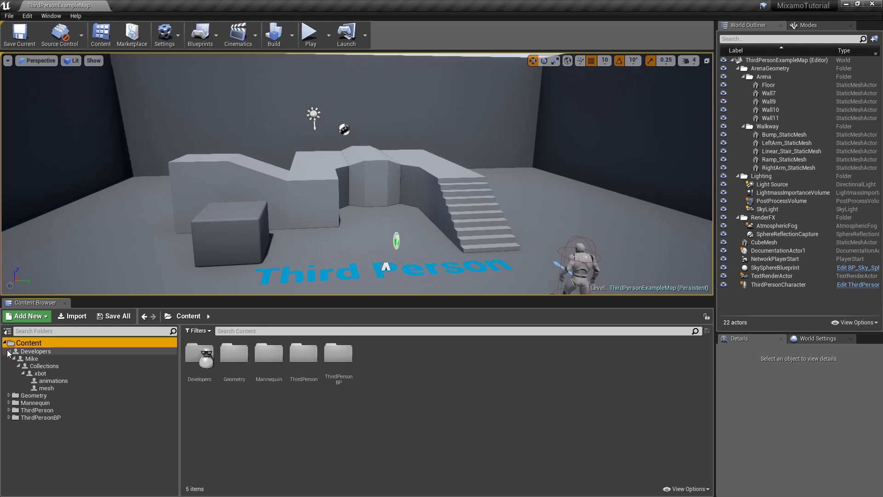
{"action": "left_click", "coordinate": [39, 374]}
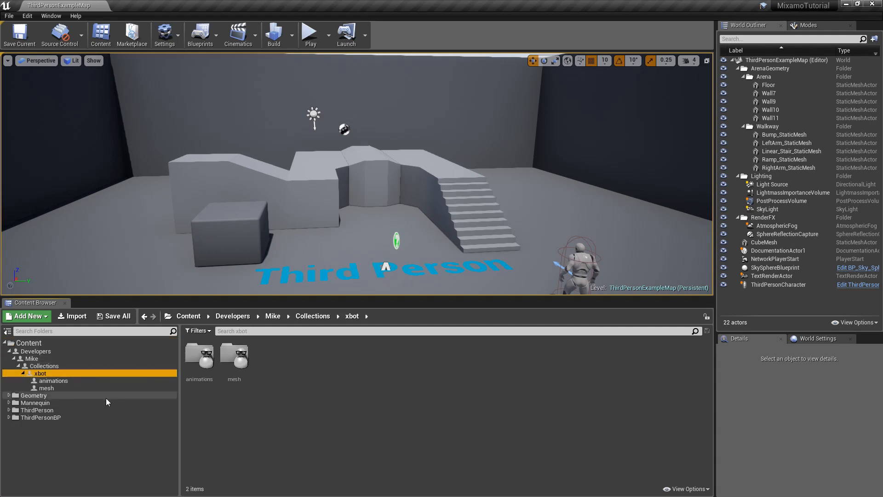
{"action": "left_click", "coordinate": [47, 389]}
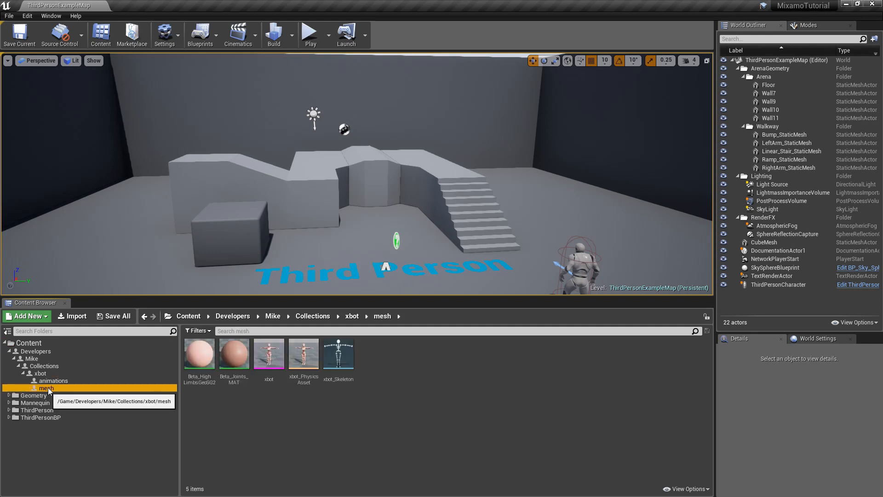
{"action": "left_click", "coordinate": [52, 381]}
{"action": "left_click", "coordinate": [51, 386]}
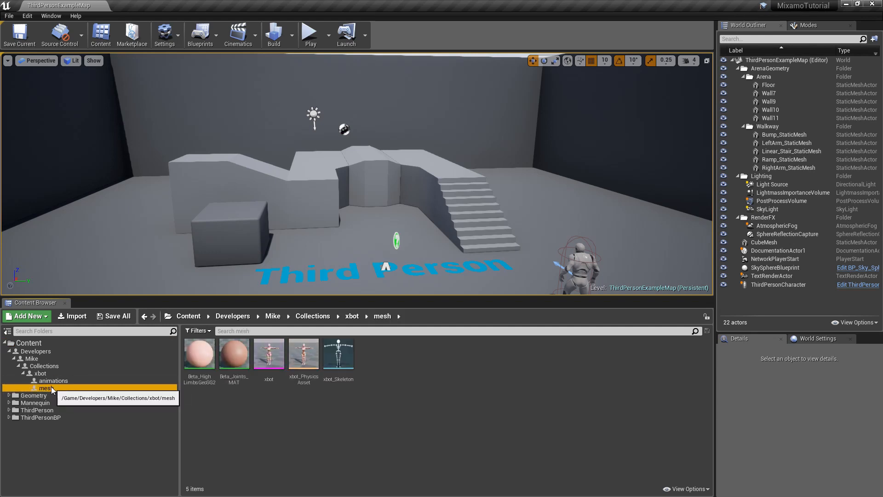
{"action": "left_click", "coordinate": [59, 381]}
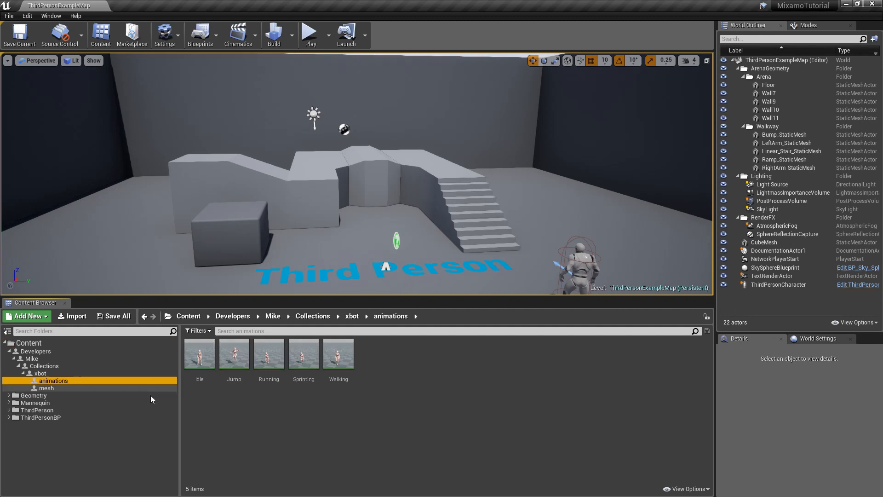
{"action": "left_click", "coordinate": [73, 388]}
{"action": "left_click", "coordinate": [243, 404]}
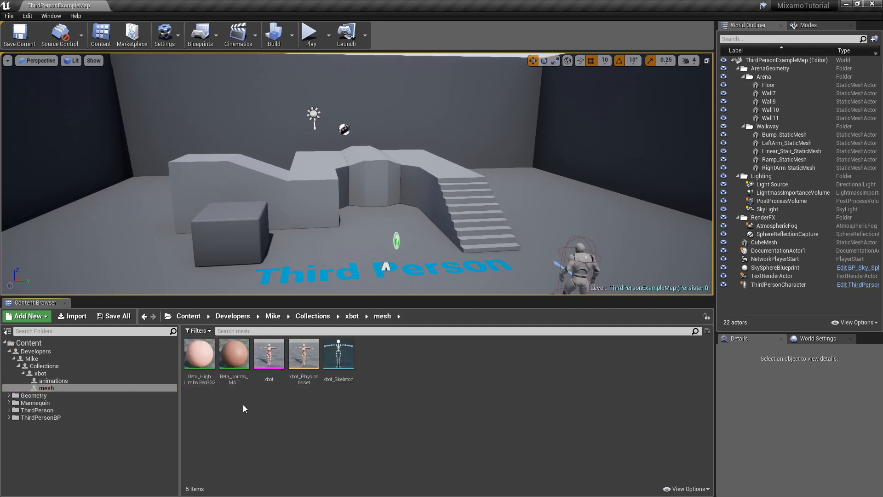
{"action": "left_click", "coordinate": [200, 364]}
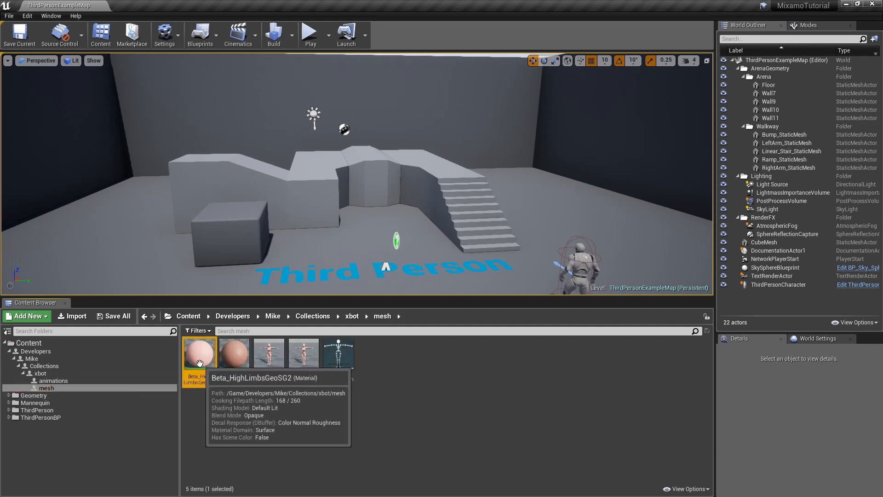
{"action": "left_click", "coordinate": [237, 368]}
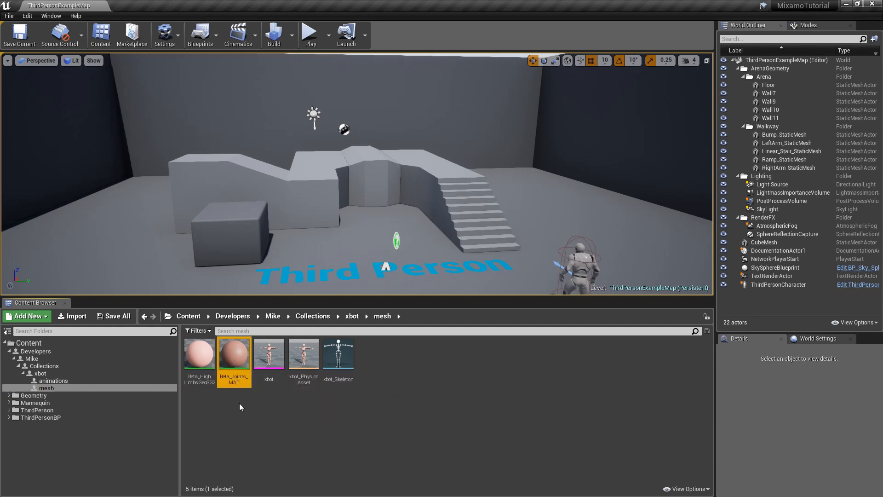
Create a folder named Mixamo directly under Content.
{"action": "left_click", "coordinate": [162, 433]}
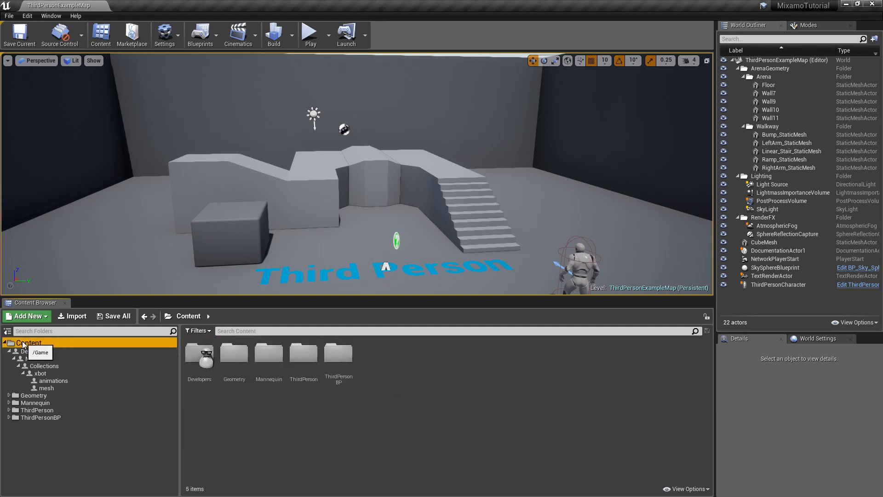
{"action": "right_click", "coordinate": [27, 444]}
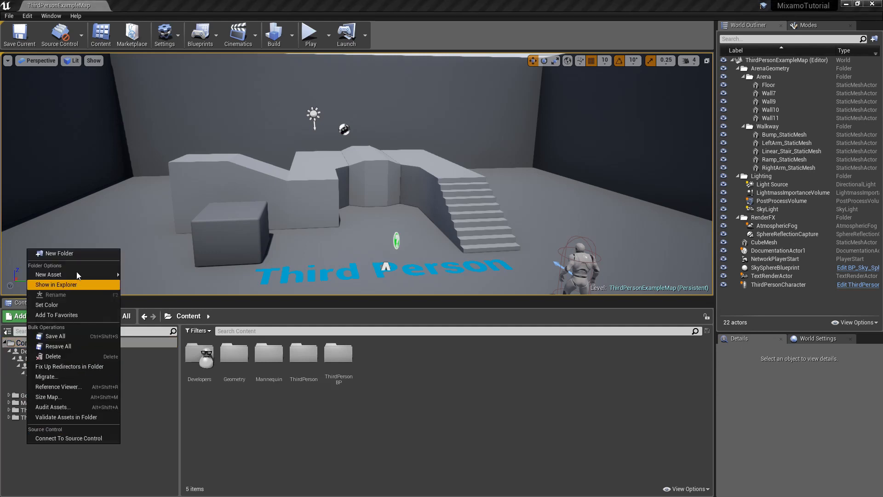
{"action": "left_click", "coordinate": [73, 254]}
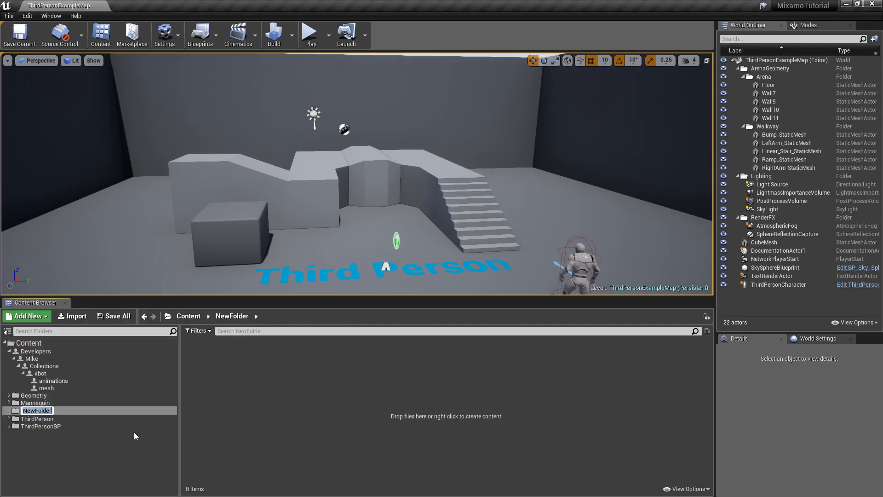
{"action": "type", "text": "Mixamo"}
{"action": "key", "text": "Return"}
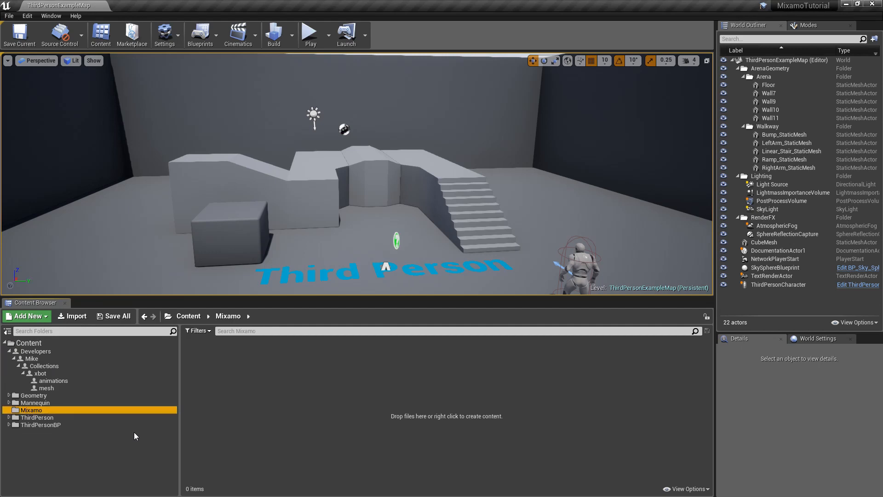
Create a folder named xbot inside the Mixamo folder.
{"action": "right_click", "coordinate": [46, 411]}
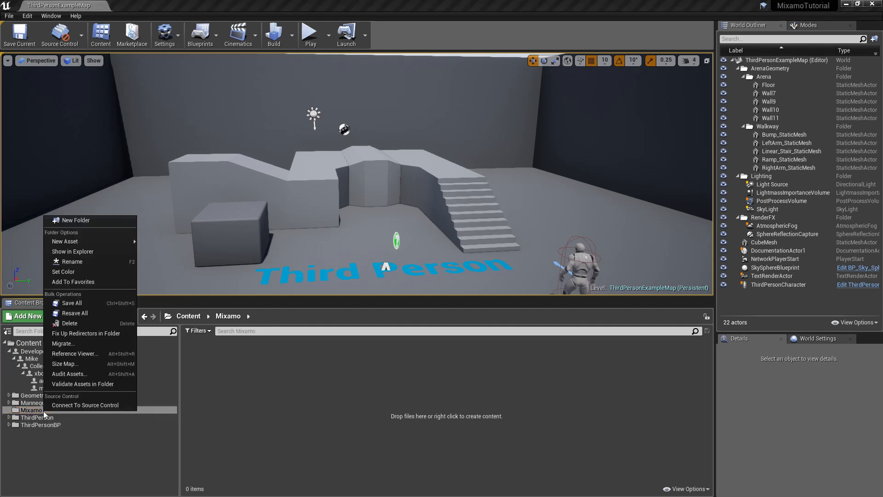
{"action": "left_click", "coordinate": [86, 220]}
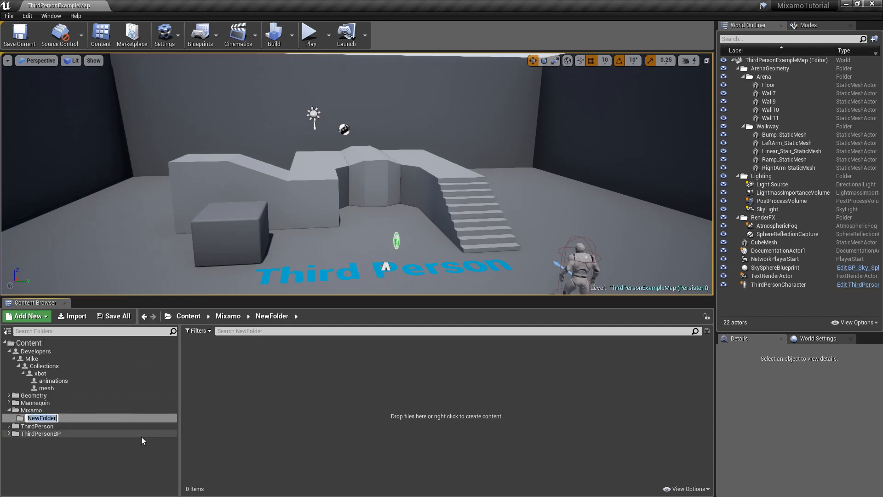
{"action": "type", "text": "xbot"}
{"action": "key", "text": "Return"}
Create subfolders named mesh and animations inside Mixamo's xbot folder.
{"action": "right_click", "coordinate": [32, 417]}
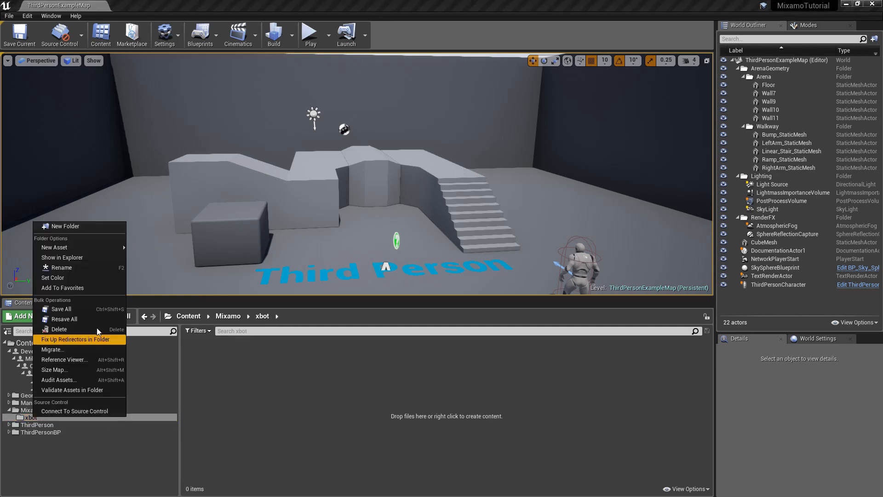
{"action": "left_click", "coordinate": [106, 226]}
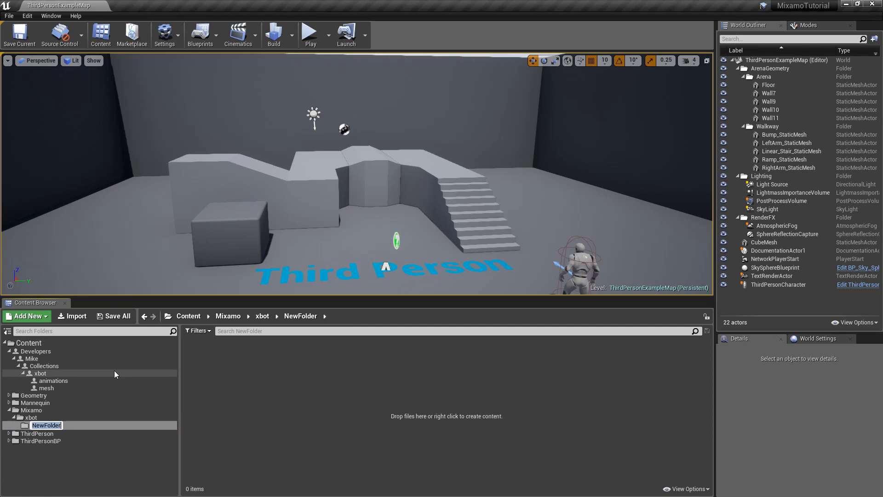
{"action": "type", "text": "mesh"}
{"action": "key", "text": "Return"}
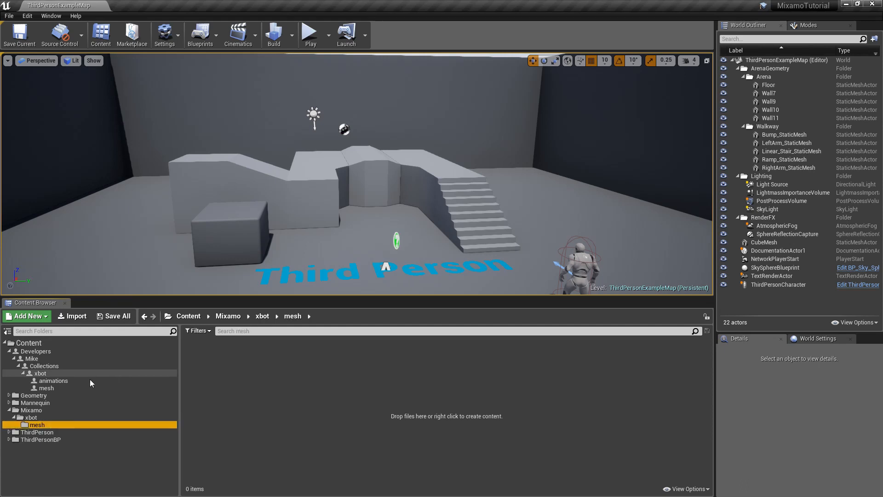
{"action": "left_click", "coordinate": [31, 417]}
{"action": "right_click", "coordinate": [32, 420]}
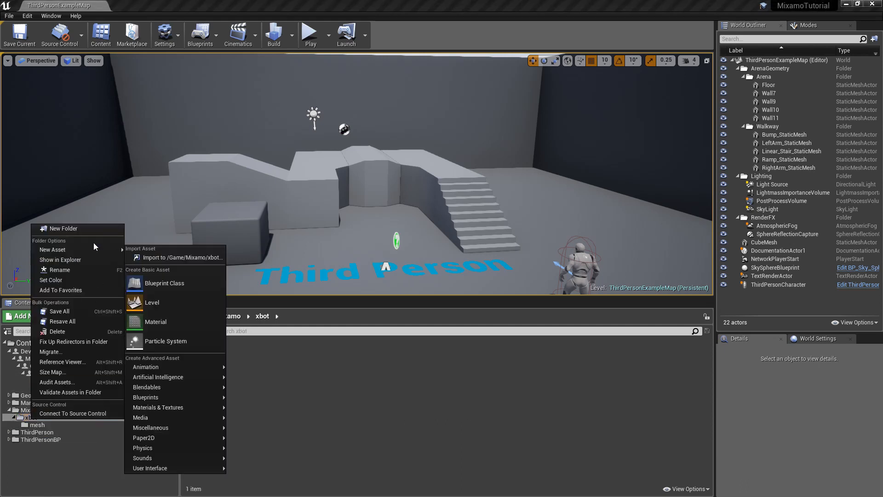
{"action": "left_click", "coordinate": [63, 228]}
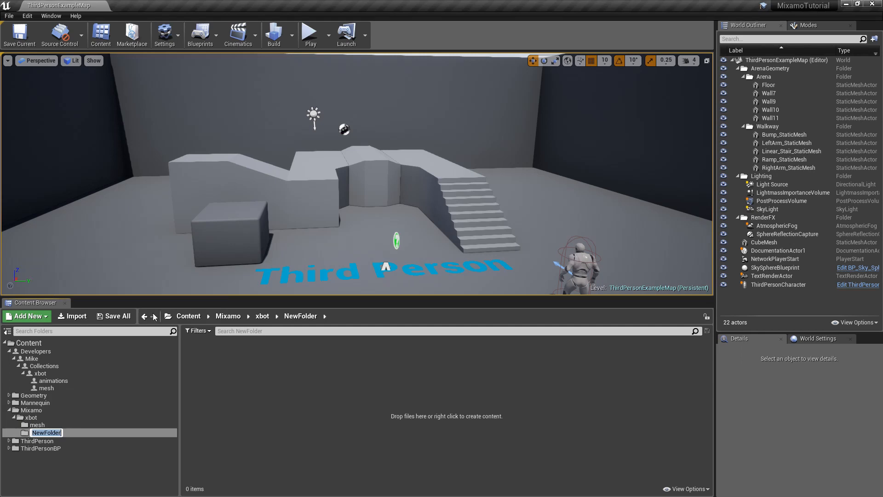
{"action": "type", "text": "animations"}
{"action": "key", "text": "Return"}
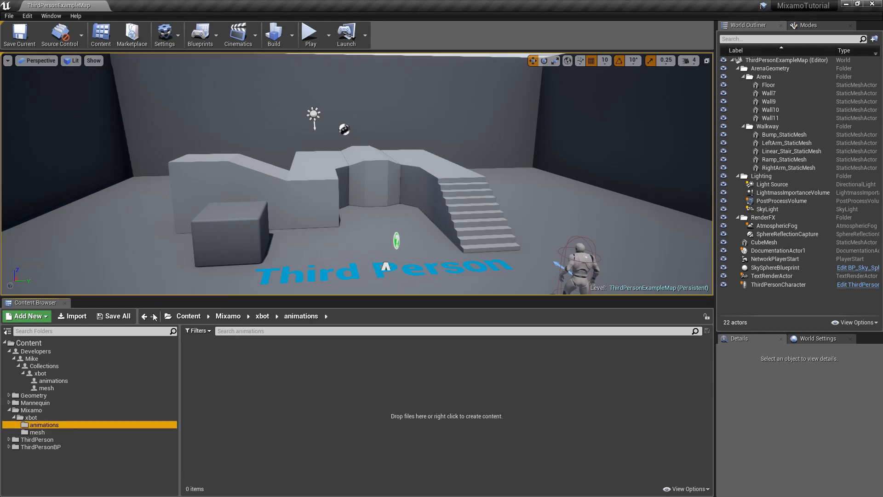
Import the converted xbot.fbx from the out folder into Mixamo/xbot/mesh as a skeletal mesh, with materials and textures included.
{"action": "left_click", "coordinate": [38, 432]}
{"action": "left_click", "coordinate": [73, 316]}
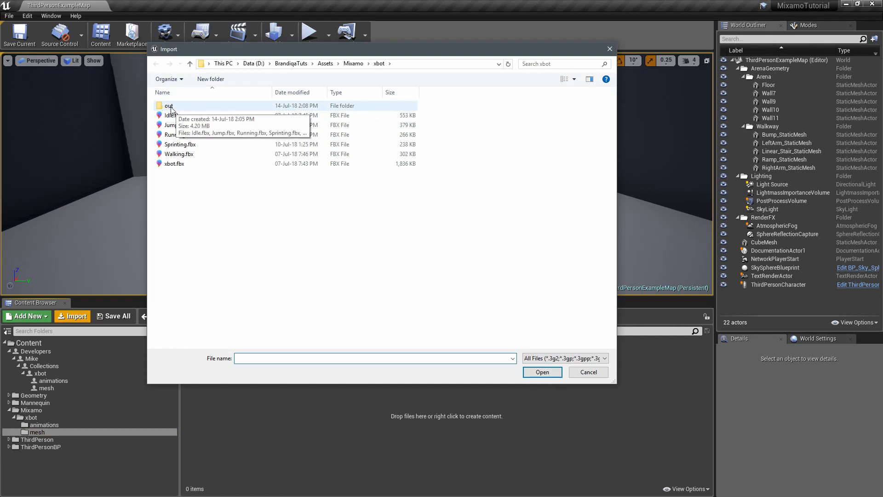
{"action": "double_click", "coordinate": [169, 107]}
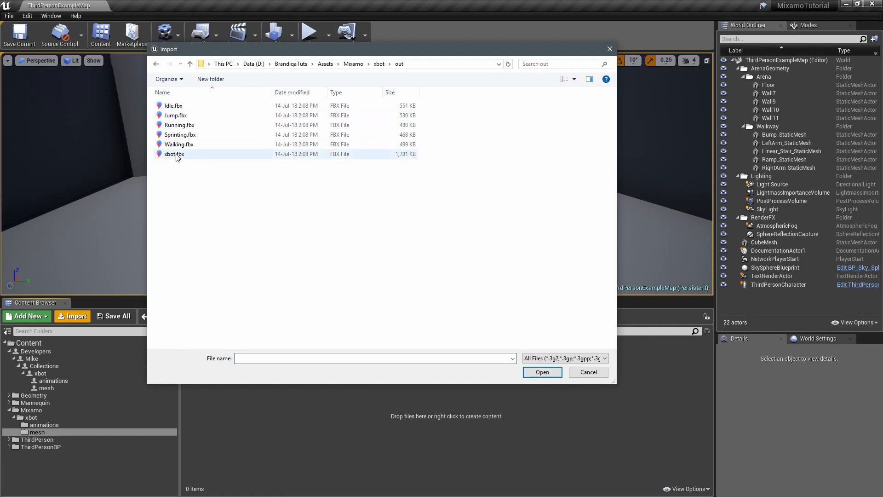
{"action": "left_click", "coordinate": [177, 155]}
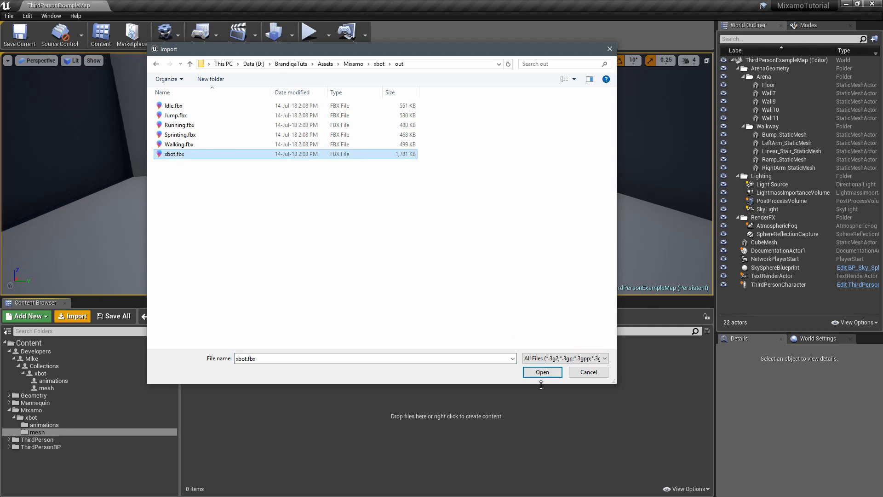
{"action": "left_click", "coordinate": [543, 371]}
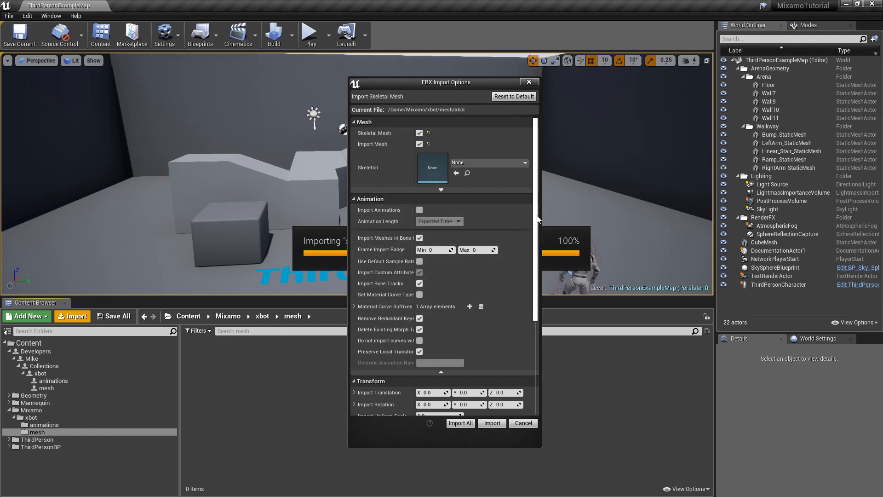
{"action": "left_click_drag", "start_coordinate": [537, 220], "coordinate": [543, 319]}
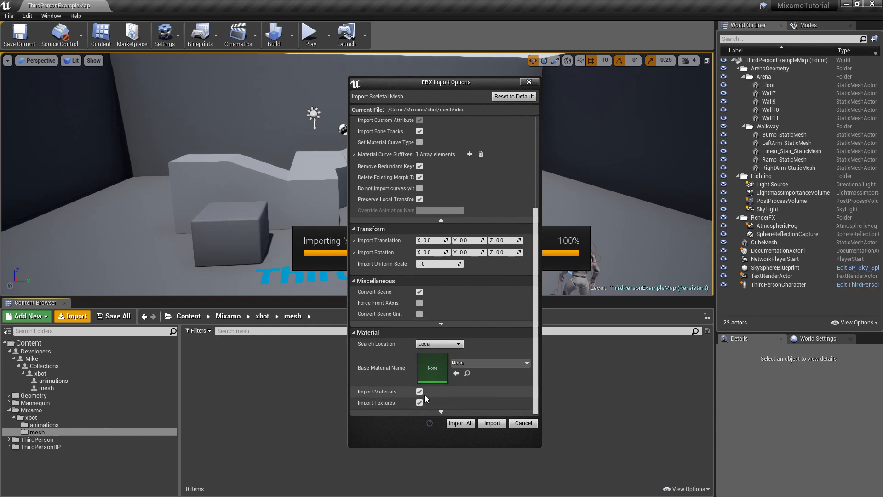
{"action": "left_click", "coordinate": [460, 423]}
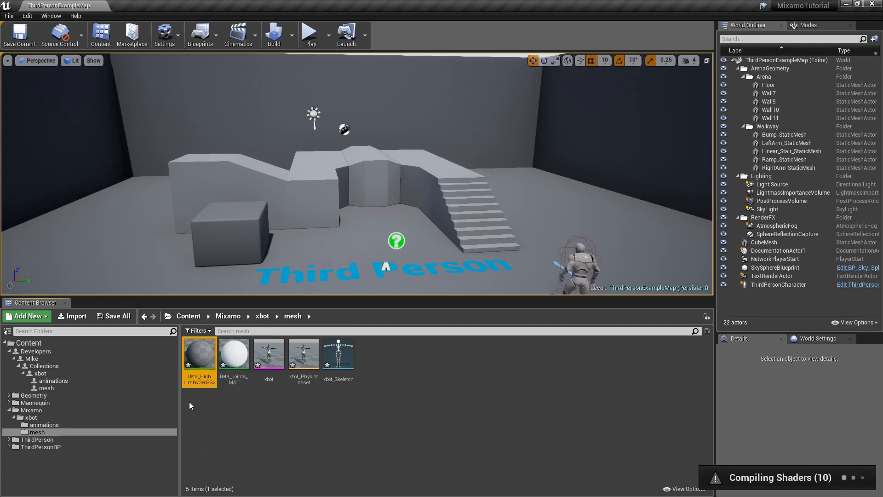
Force delete the imported Beta_HighLimbsGeoSG2 and Beta_Joints_MAT materials from Mixamo/xbot/mesh.
{"action": "left_click", "coordinate": [239, 381], "text": "ctrl"}
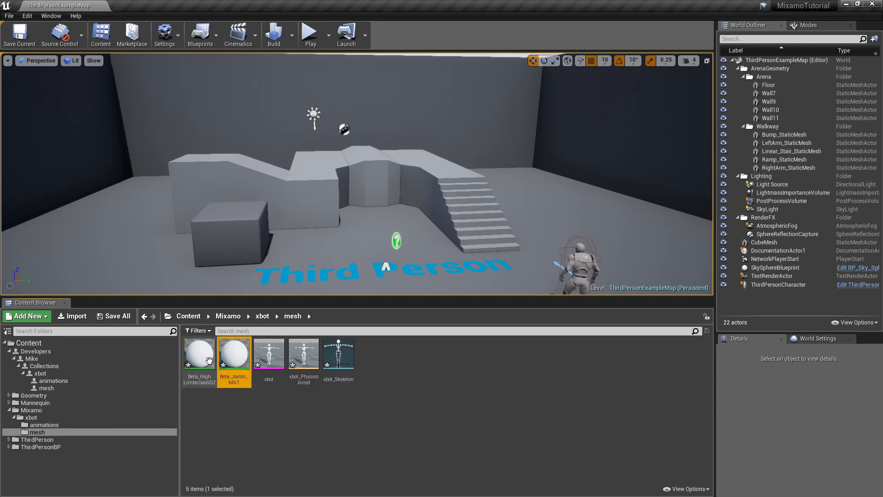
{"action": "key", "text": "Delete"}
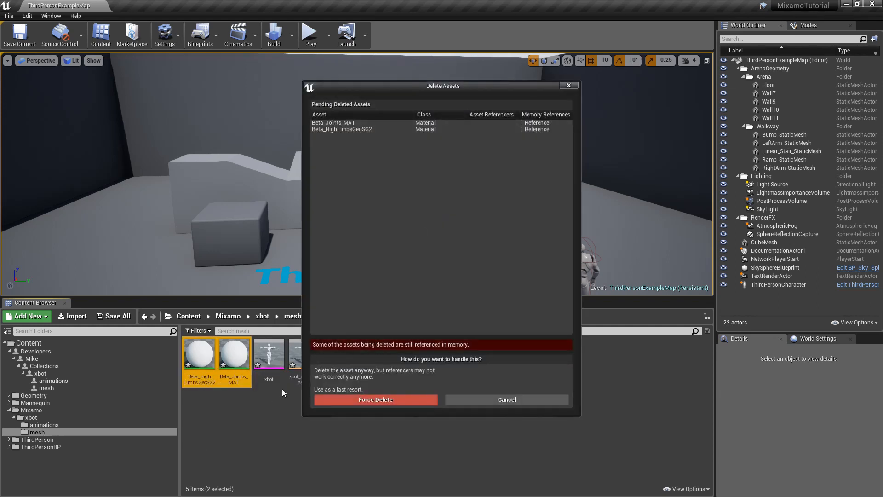
{"action": "left_click", "coordinate": [350, 399]}
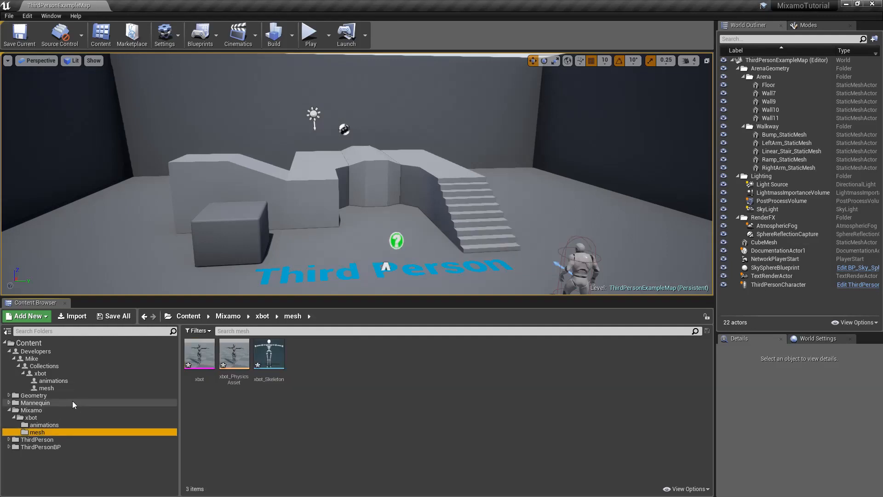
Copy Beta_HighLimbsGeoSG2 and Beta_Joints_MAT from the Developers xbot mesh folder into Mixamo/xbot/mesh.
{"action": "left_click", "coordinate": [46, 388]}
{"action": "left_click", "coordinate": [199, 354]}
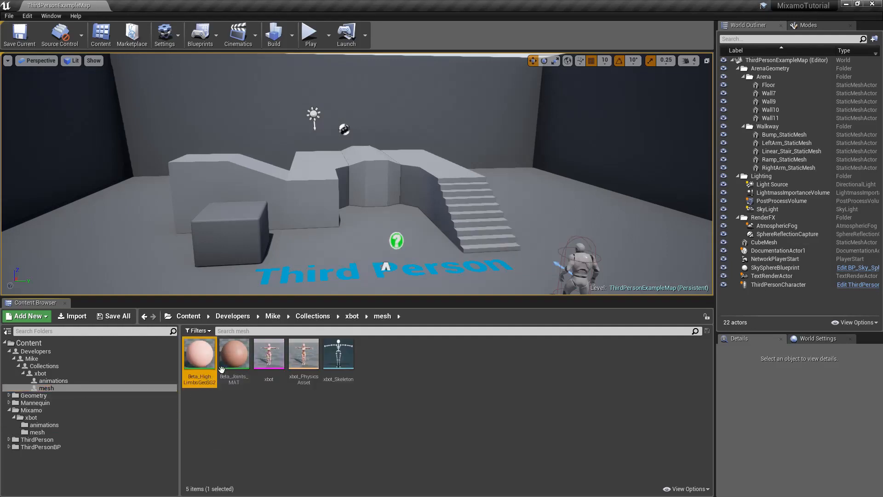
{"action": "left_click", "coordinate": [239, 363], "text": "ctrl"}
{"action": "left_click_drag", "start_coordinate": [241, 363], "coordinate": [76, 434]}
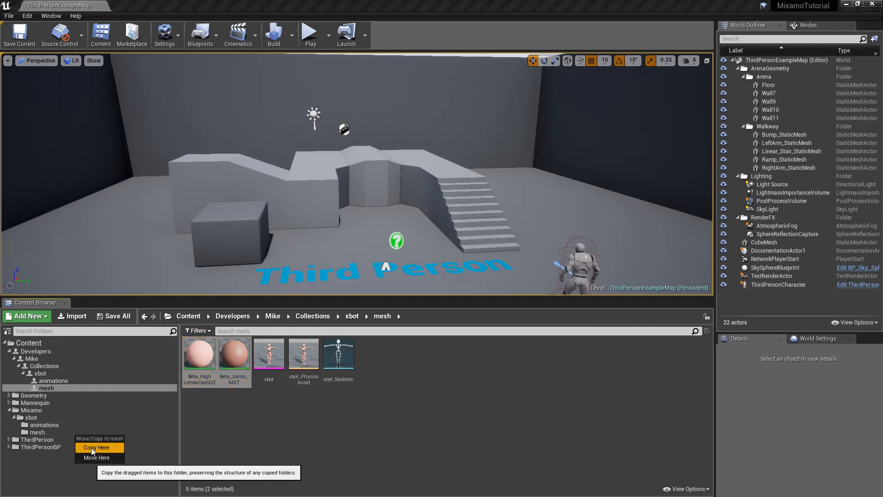
{"action": "left_click", "coordinate": [91, 448]}
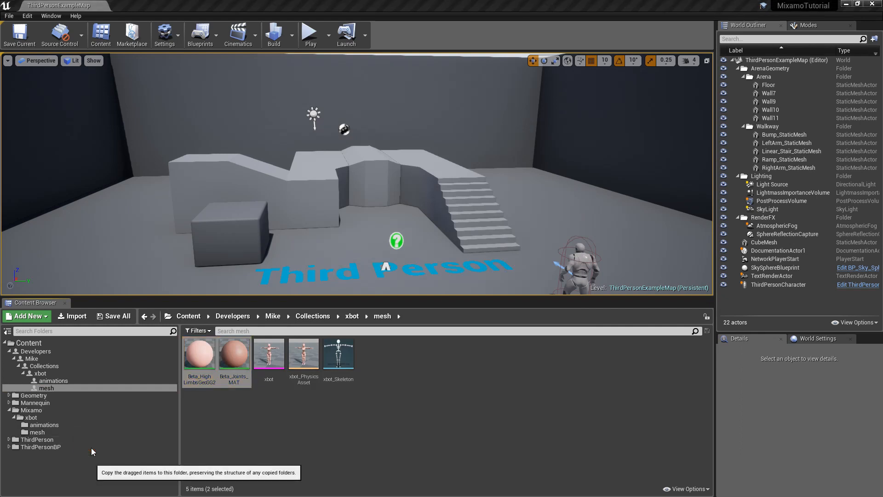
Open the xbot skeletal mesh from the Mixamo/xbot/mesh folder in its editor.
{"action": "left_click", "coordinate": [43, 432]}
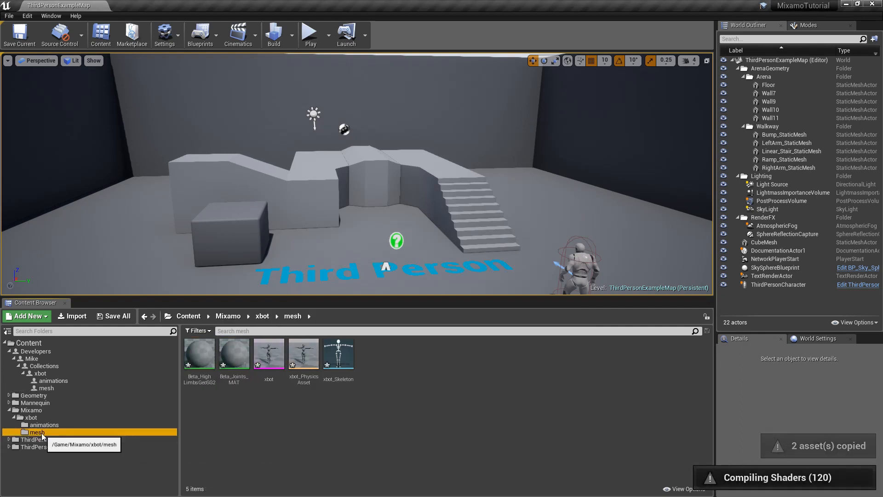
{"action": "left_click", "coordinate": [269, 414]}
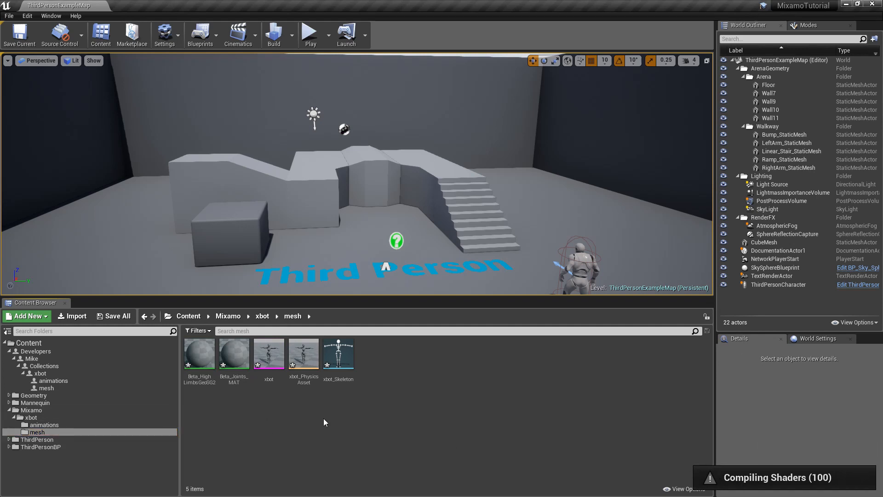
{"action": "left_click", "coordinate": [270, 355]}
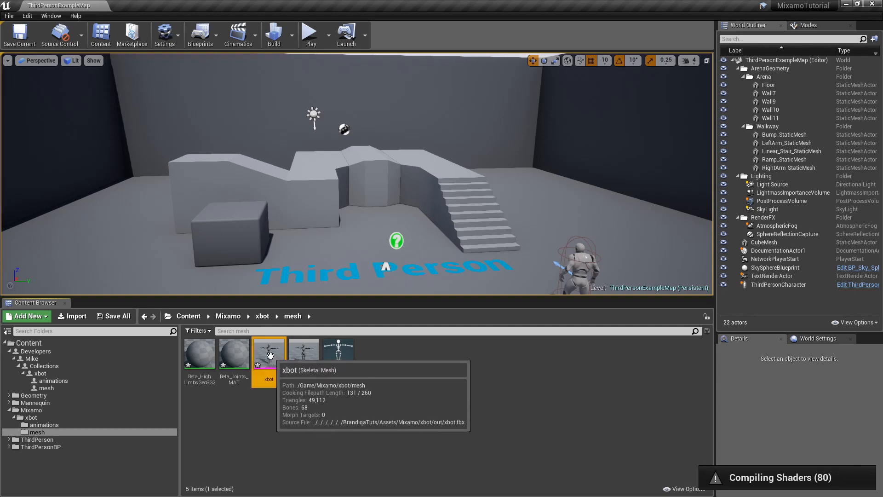
{"action": "double_click", "coordinate": [270, 355]}
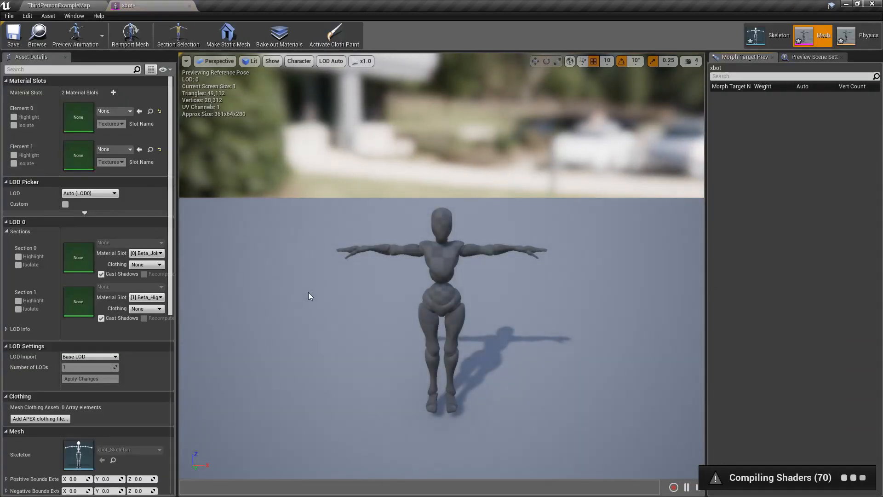
Assign Beta_HighLimbsGeoSG2 to material slot Element 0 and Beta_Joints_MAT to Element 1.
{"action": "left_click", "coordinate": [130, 112]}
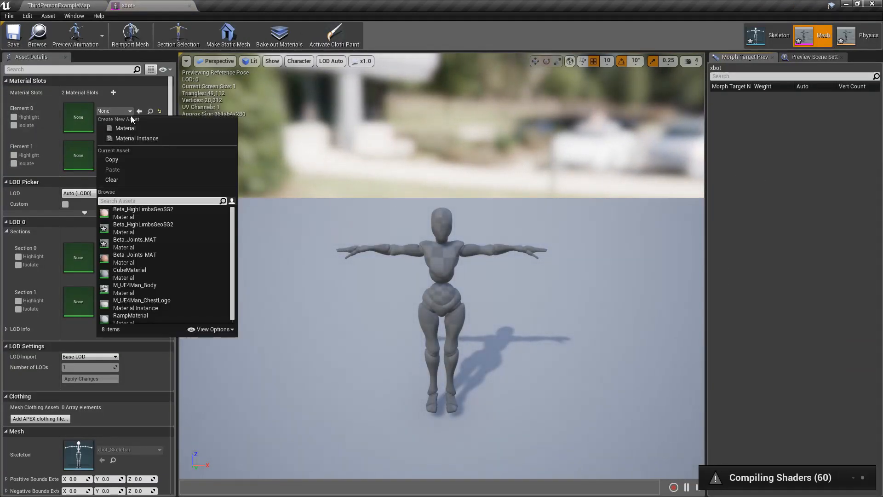
{"action": "left_click", "coordinate": [129, 213]}
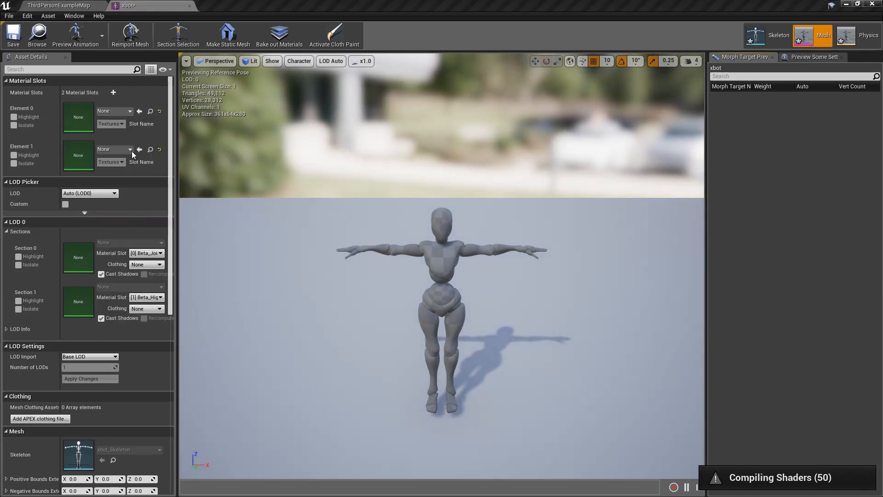
{"action": "left_click", "coordinate": [130, 149]}
{"action": "left_click", "coordinate": [132, 266]}
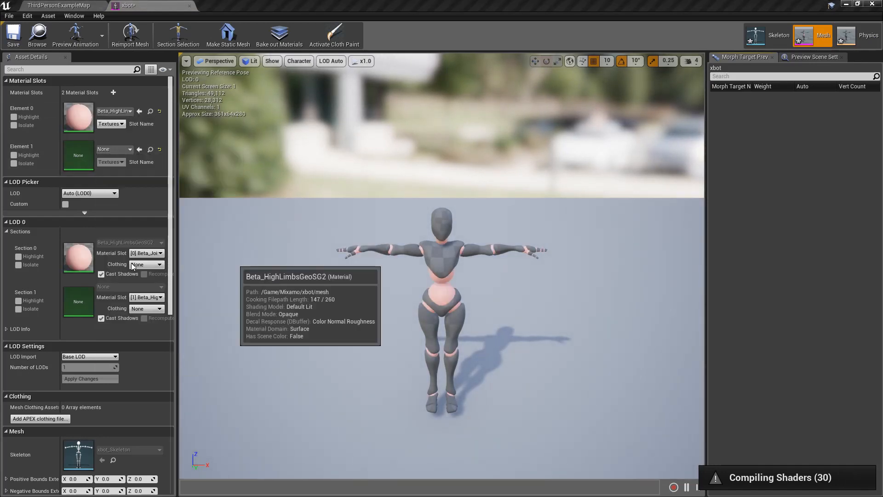
{"action": "left_click", "coordinate": [130, 150]}
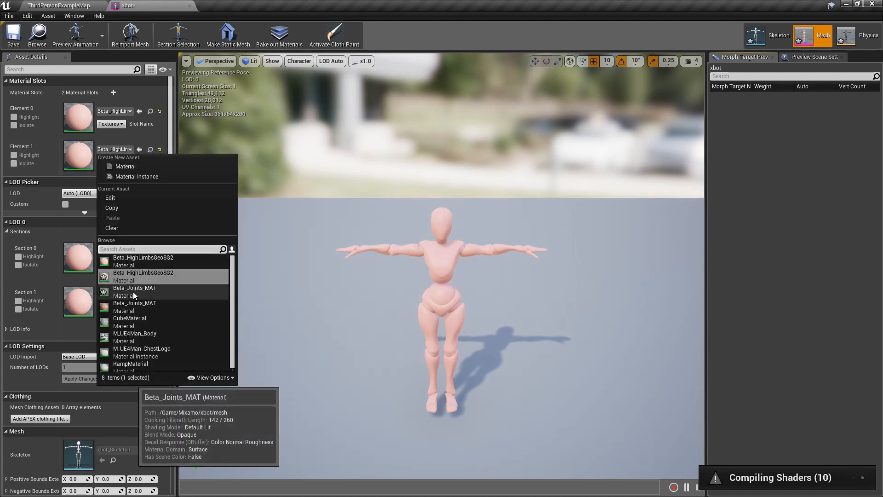
{"action": "left_click", "coordinate": [131, 306]}
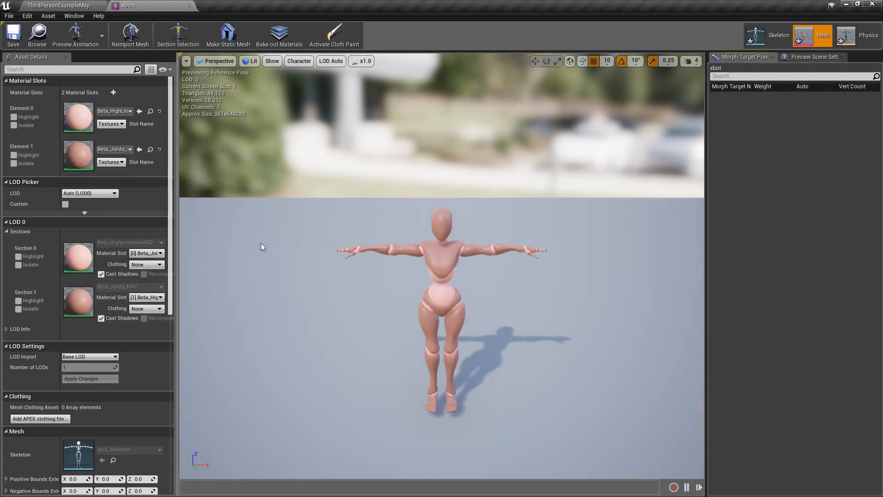
Set material slot Element 1 to Beta_HighLimbsGeoSG2 and Element 0 to Beta_Joints_MAT.
{"action": "left_click", "coordinate": [115, 150]}
{"action": "left_click", "coordinate": [126, 260]}
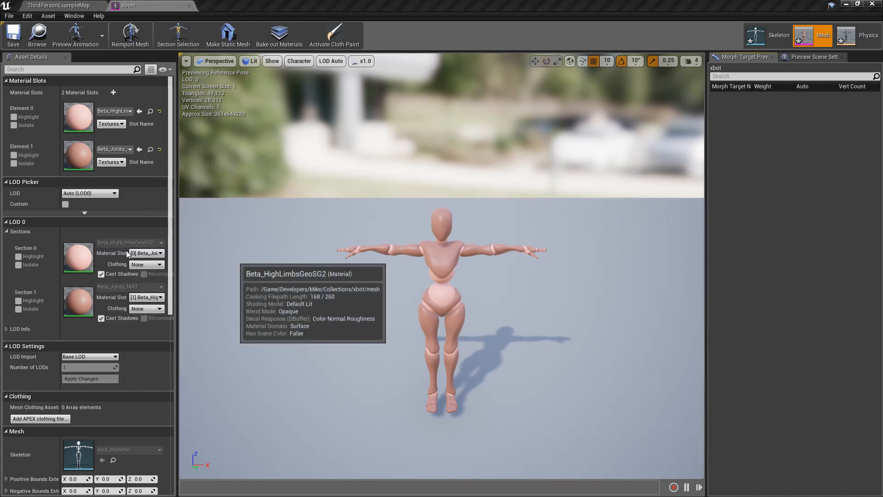
{"action": "left_click", "coordinate": [126, 112]}
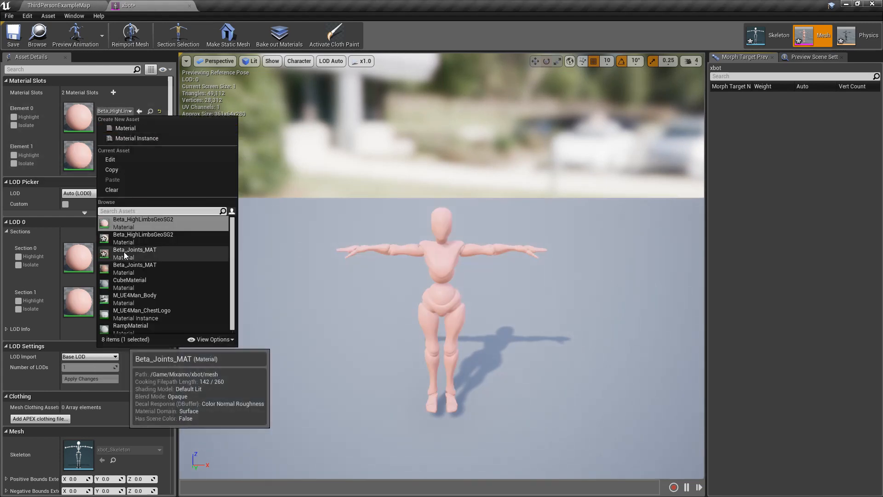
{"action": "left_click", "coordinate": [123, 266]}
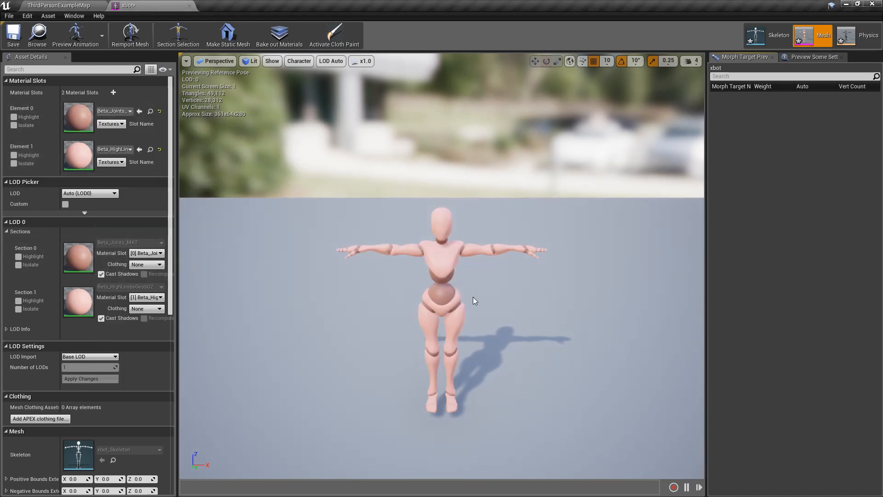
Open the xbot mesh's skeleton and select the root bone to check the bone hierarchy.
{"action": "mouse_move", "coordinate": [487, 270]}
{"action": "left_mouse_down", "text": "alt"}
{"action": "mouse_move", "coordinate": [438, 258]}
{"action": "mouse_move", "coordinate": [430, 233]}
{"action": "mouse_move", "coordinate": [486, 267]}
{"action": "left_mouse_up", "text": "alt"}
{"action": "left_click_drag", "start_coordinate": [397, 260], "coordinate": [380, 260], "text": "alt"}
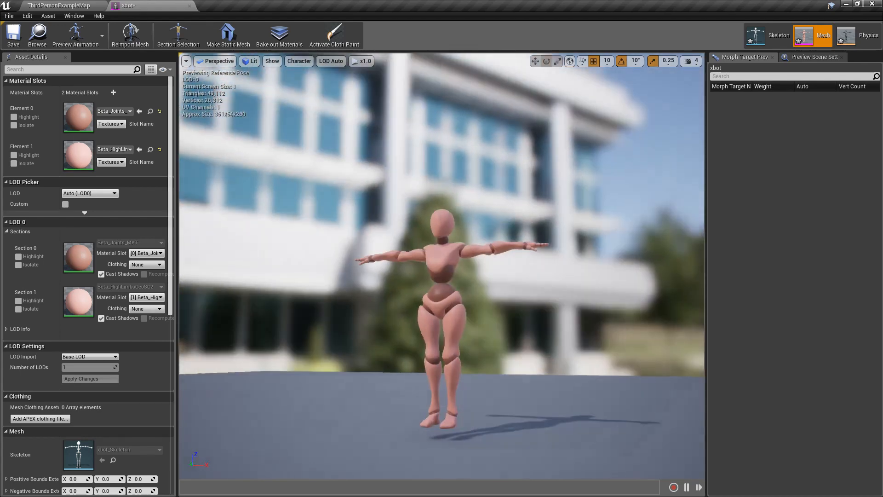
{"action": "left_click", "coordinate": [769, 41]}
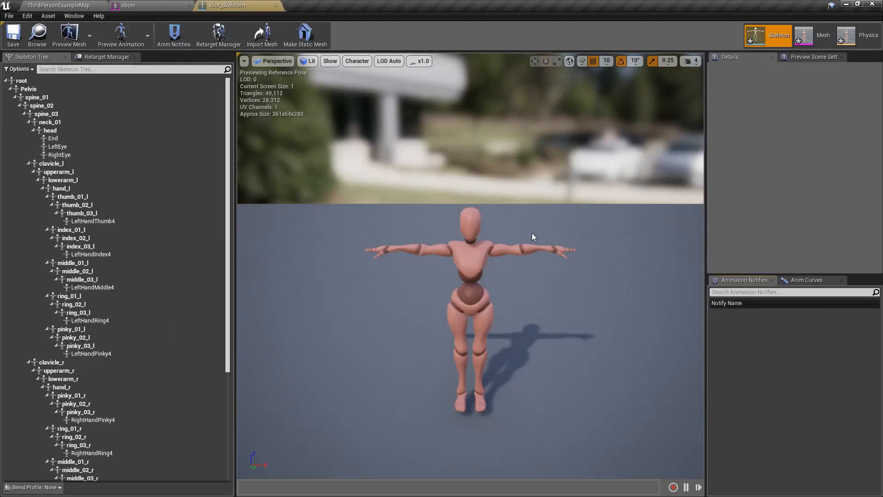
{"action": "left_click", "coordinate": [22, 81]}
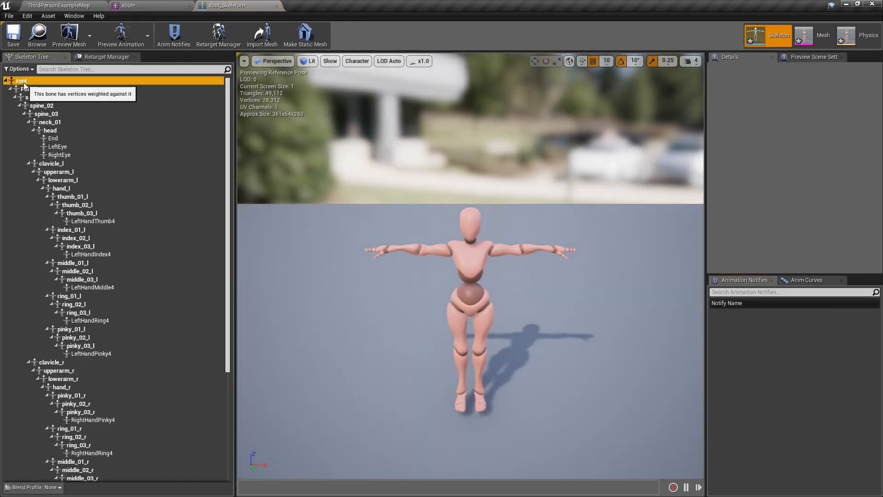
Check the Pelvis bone's position on the character and assign the Humanoid rig to the xbot skeleton for retargeting.
{"action": "left_click_drag", "start_coordinate": [531, 369], "coordinate": [519, 348], "text": "alt"}
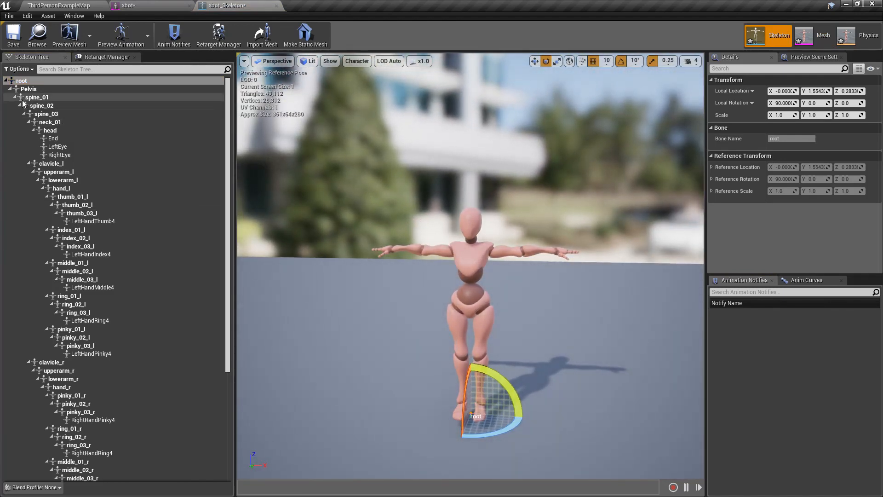
{"action": "left_click", "coordinate": [30, 89]}
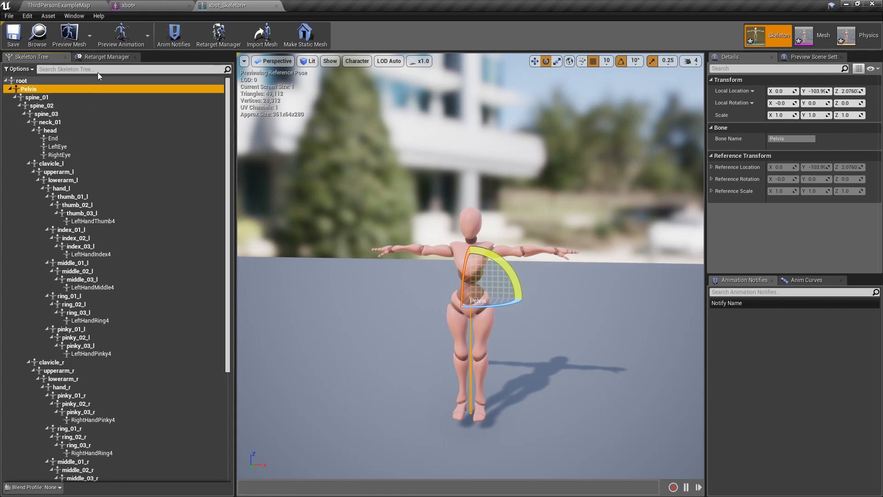
{"action": "left_click", "coordinate": [106, 57]}
{"action": "left_click", "coordinate": [65, 261]}
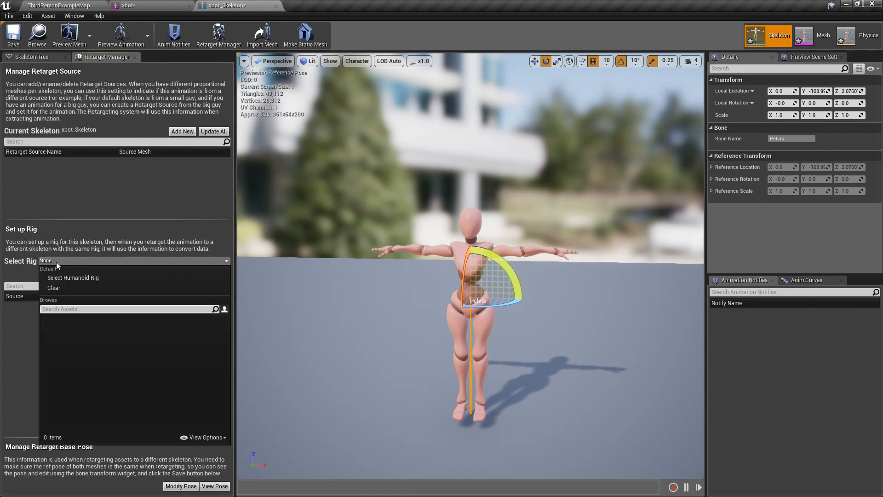
{"action": "left_click", "coordinate": [85, 280]}
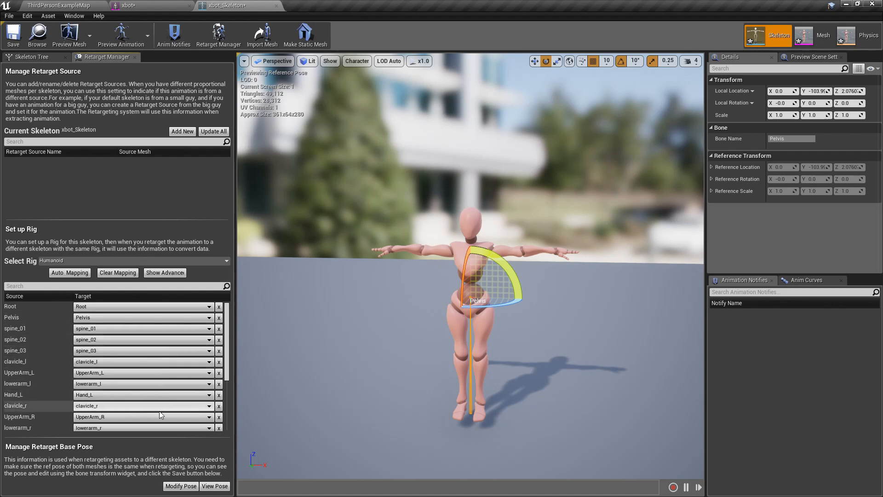
Close the xbot skeleton and mesh editors and dismiss the pending import file selection.
{"action": "left_click", "coordinate": [277, 7]}
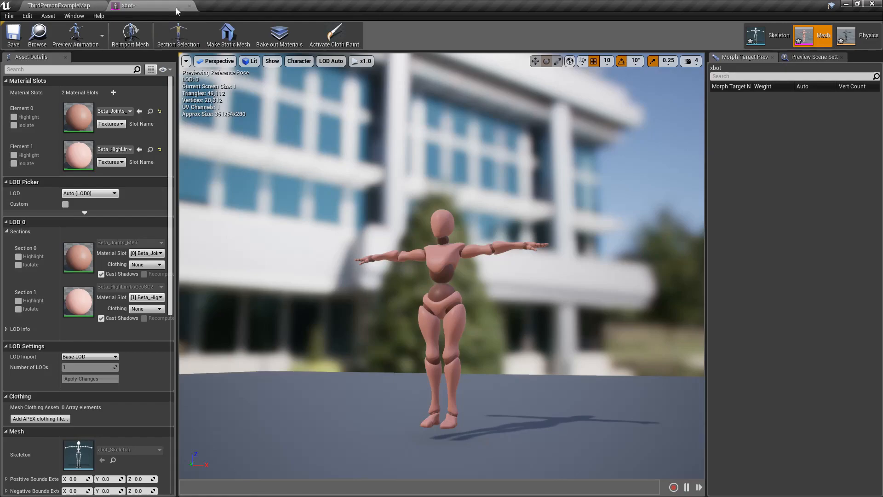
{"action": "left_click", "coordinate": [190, 7]}
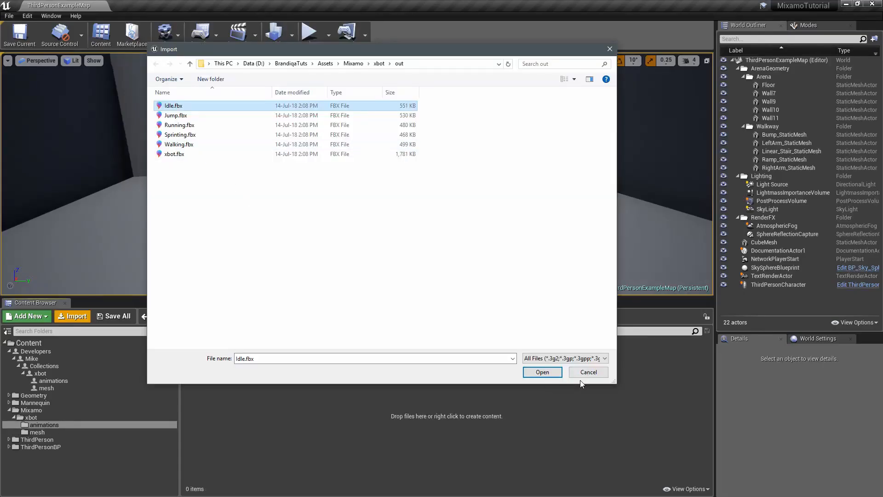
{"action": "left_click", "coordinate": [582, 374]}
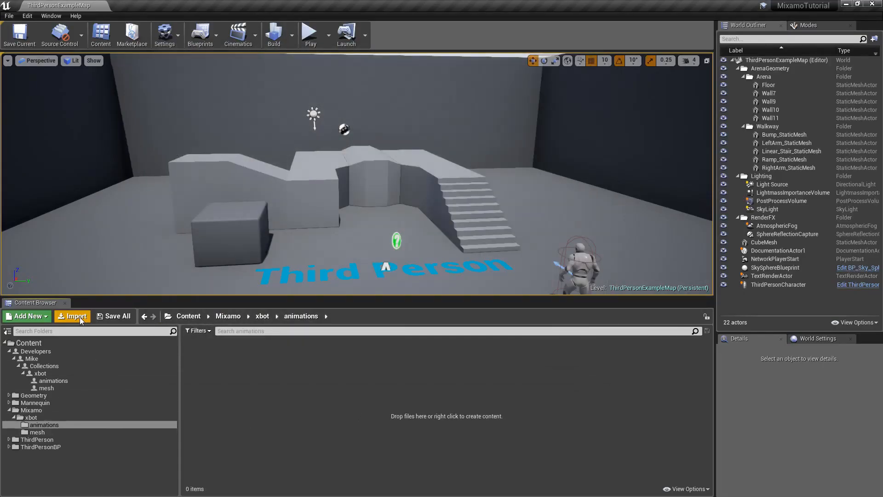
Choose Idle.fbx, Jump.fbx, Running.fbx, Sprinting.fbx and Walking.fbx for import into the Mixamo/xbot/animations folder.
{"action": "left_click", "coordinate": [77, 316]}
{"action": "left_click", "coordinate": [193, 107]}
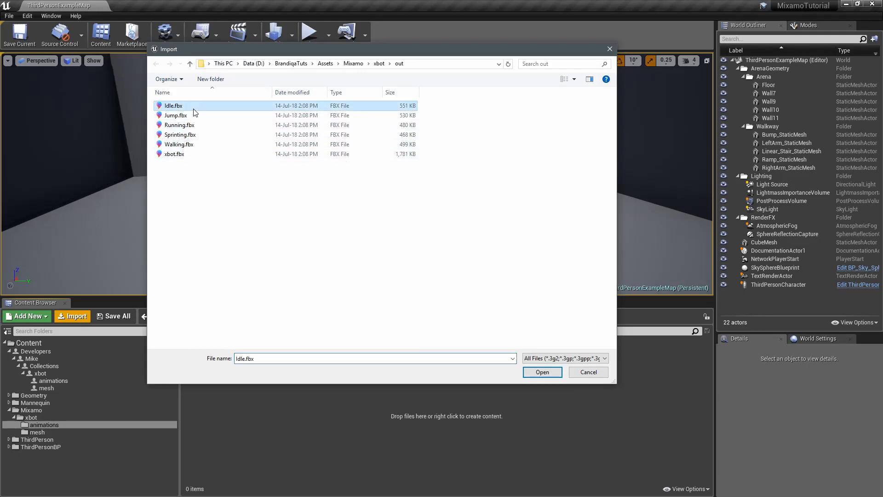
{"action": "left_click", "coordinate": [193, 146], "text": "shift"}
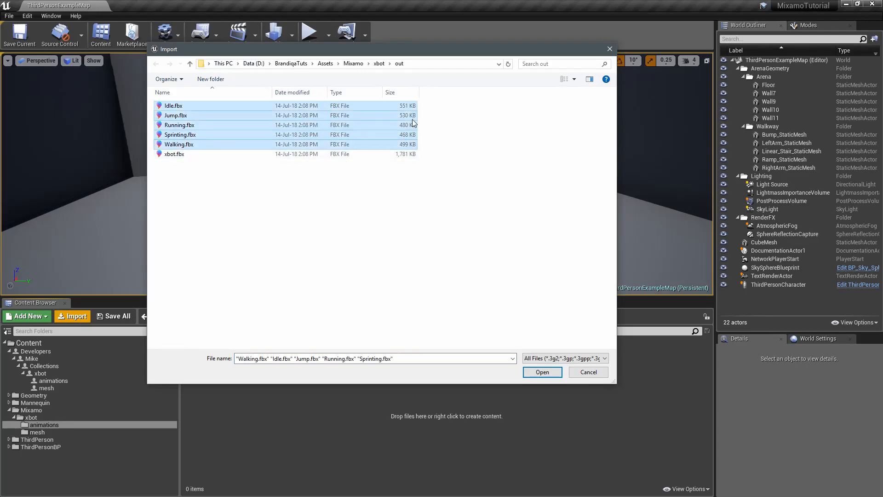
{"action": "left_click", "coordinate": [542, 372]}
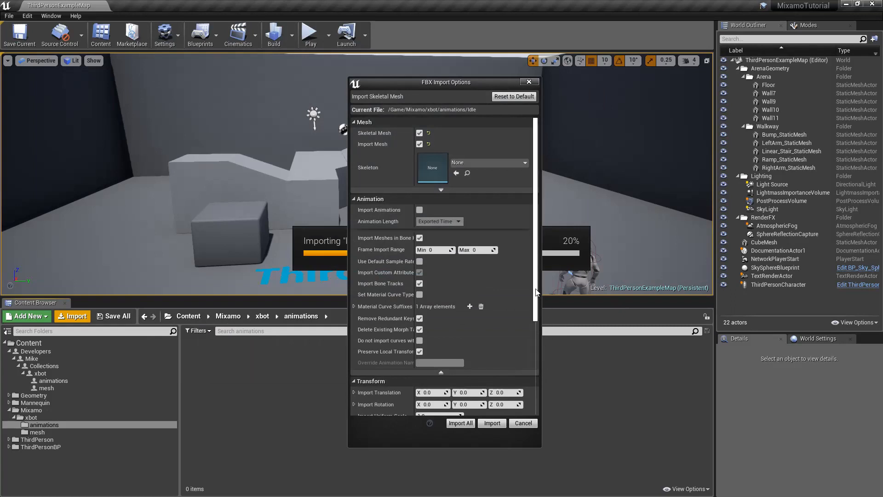
Import all the chosen files as animations without meshes, using the first-listed xbot_Skeleton, and save the five new animation sequences.
{"action": "left_click", "coordinate": [420, 144]}
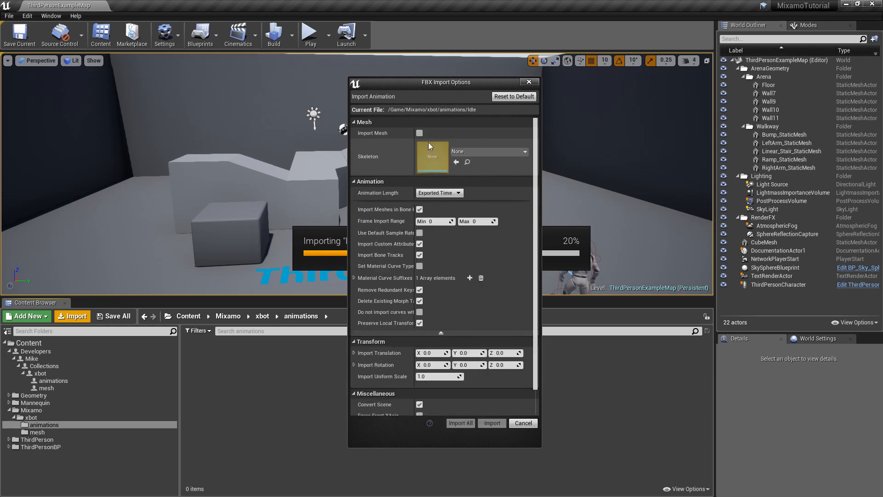
{"action": "left_click", "coordinate": [505, 153]}
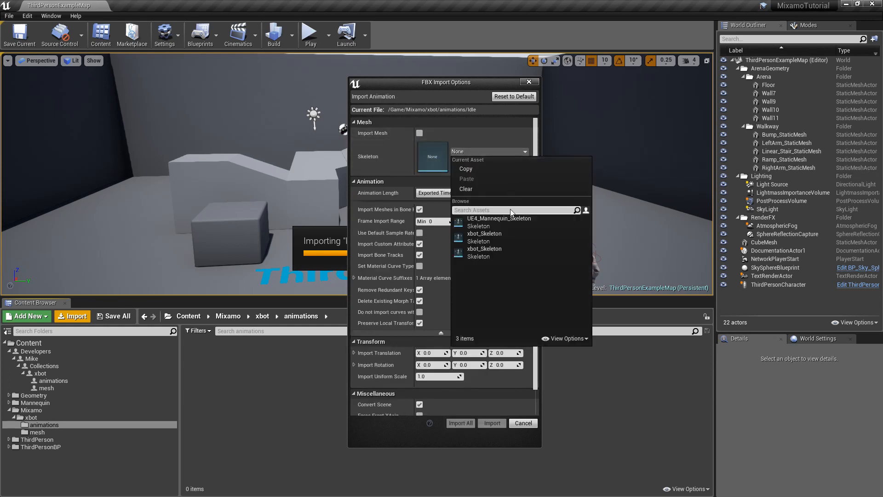
{"action": "left_click", "coordinate": [516, 239]}
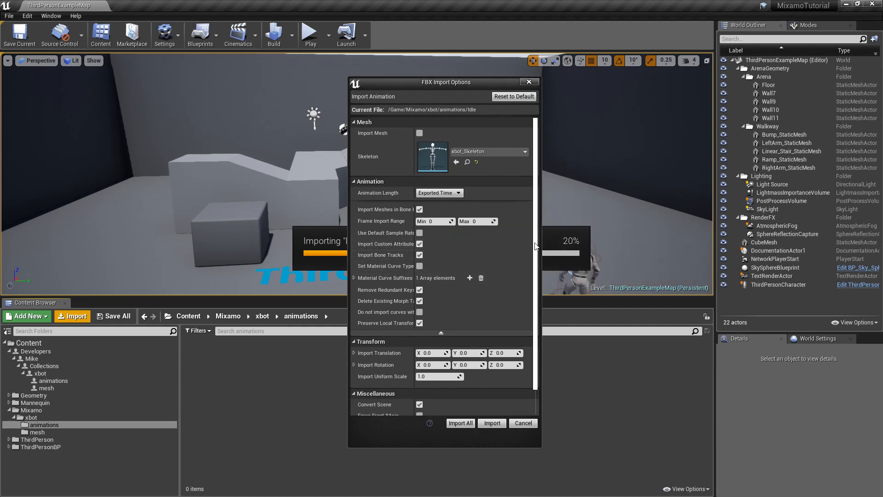
{"action": "left_click_drag", "start_coordinate": [535, 247], "coordinate": [539, 283]}
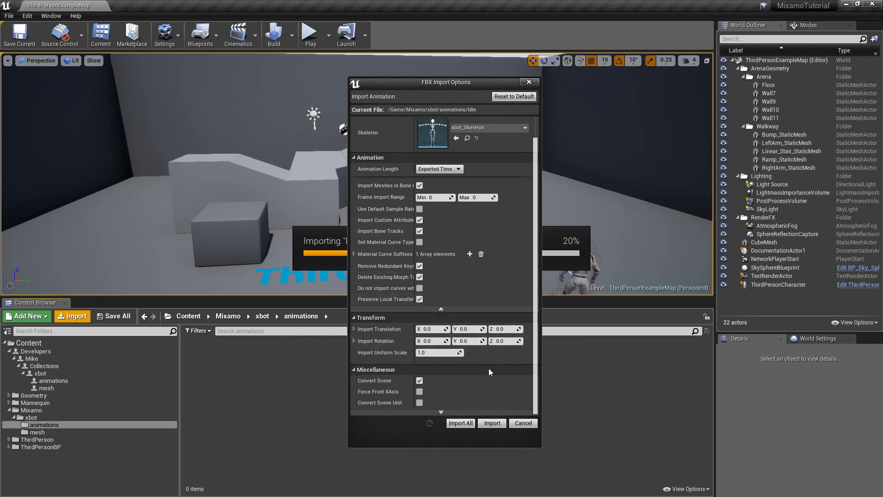
{"action": "left_click", "coordinate": [461, 424]}
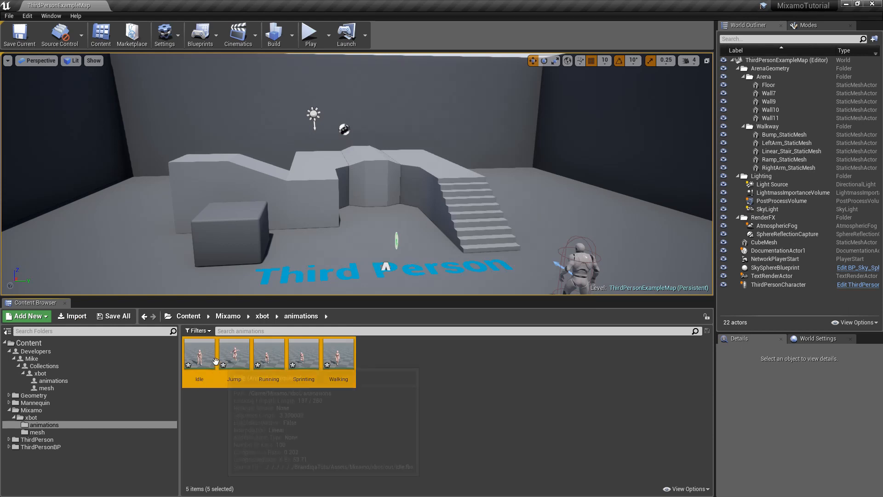
{"action": "left_click", "coordinate": [123, 317]}
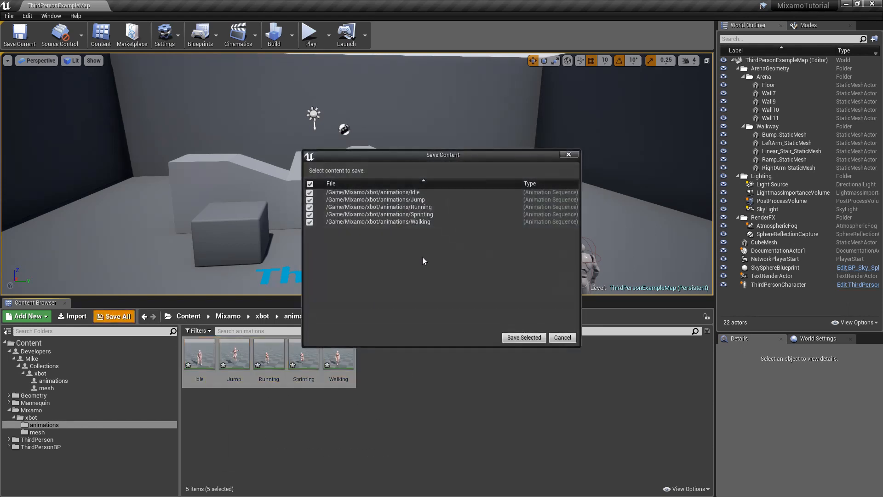
{"action": "left_click", "coordinate": [524, 338]}
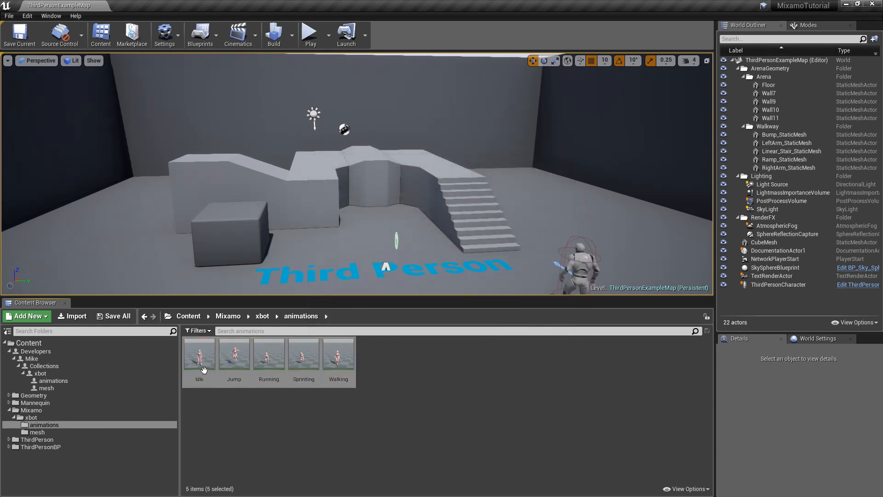
Open the Idle animation and preview it and the Jump animation from different angles.
{"action": "double_click", "coordinate": [199, 363]}
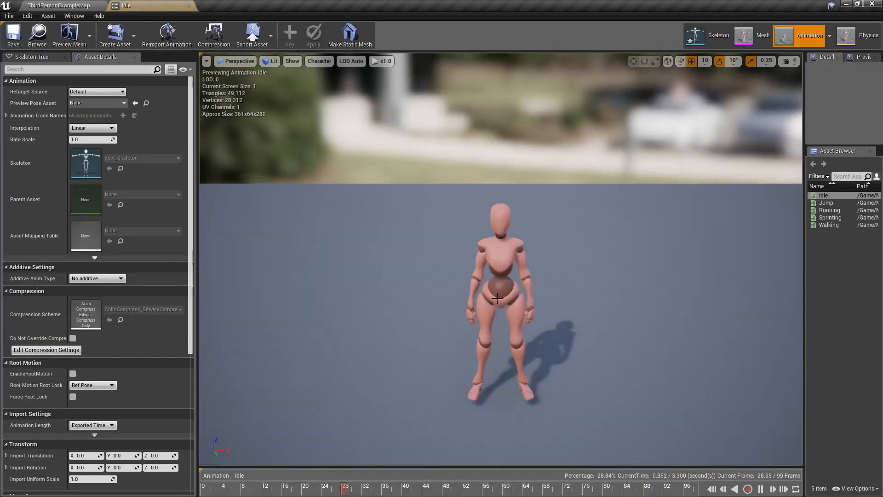
{"action": "left_click_drag", "start_coordinate": [531, 263], "coordinate": [480, 249]}
{"action": "left_click", "coordinate": [851, 203]}
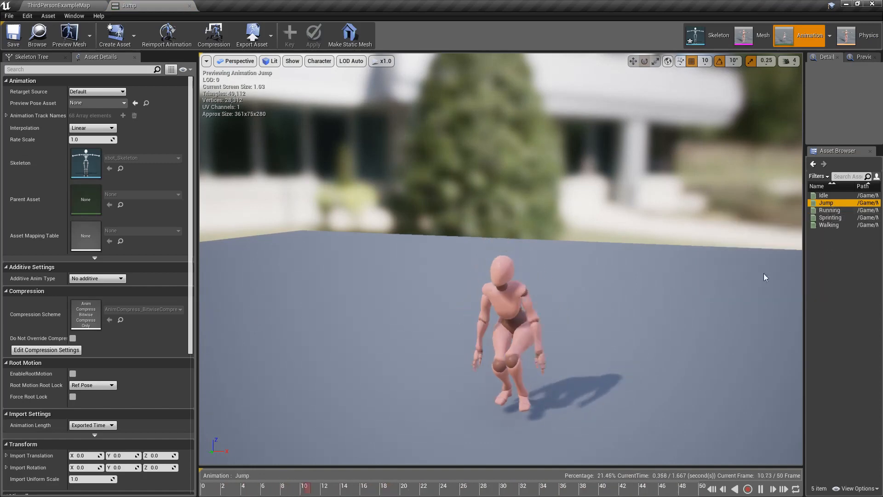
{"action": "left_click_drag", "start_coordinate": [596, 344], "coordinate": [589, 321]}
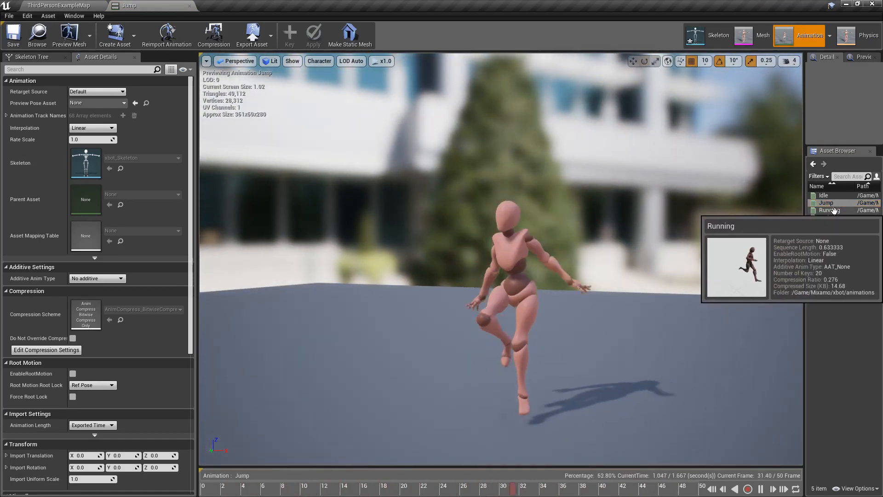
Enable root motion on the Walking and Sprinting animations.
{"action": "left_click", "coordinate": [834, 225]}
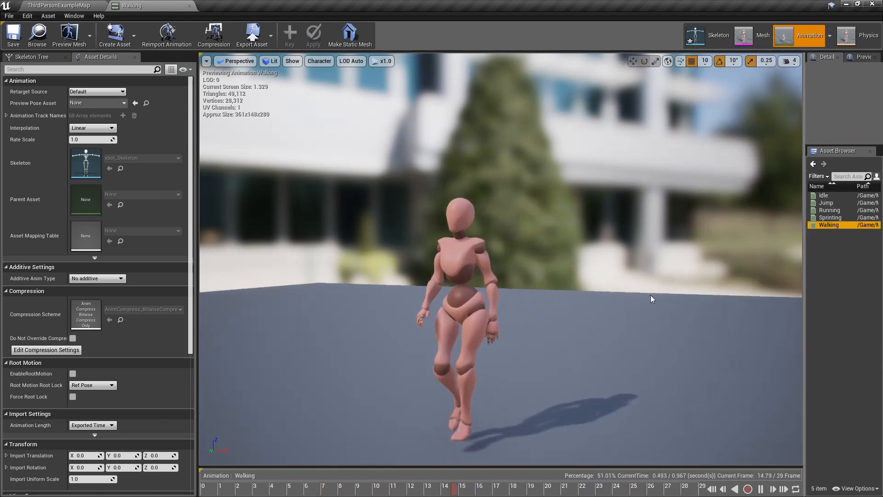
{"action": "left_click", "coordinate": [73, 373]}
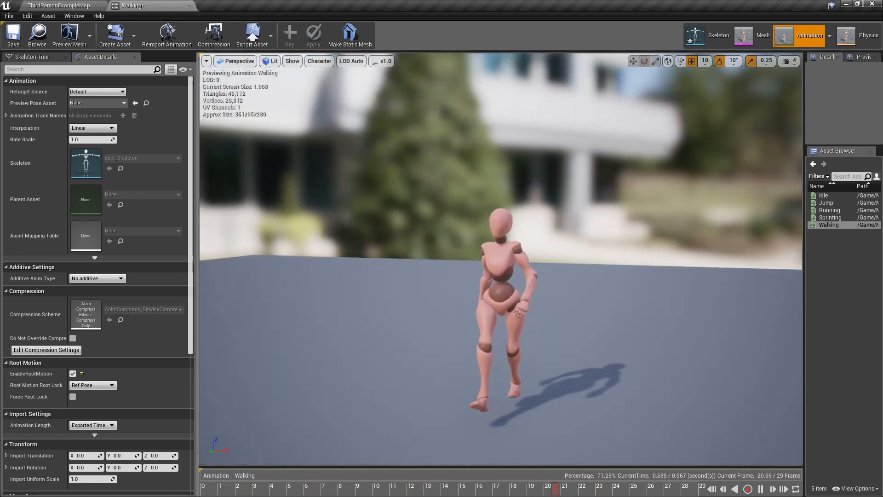
{"action": "double_click", "coordinate": [832, 217]}
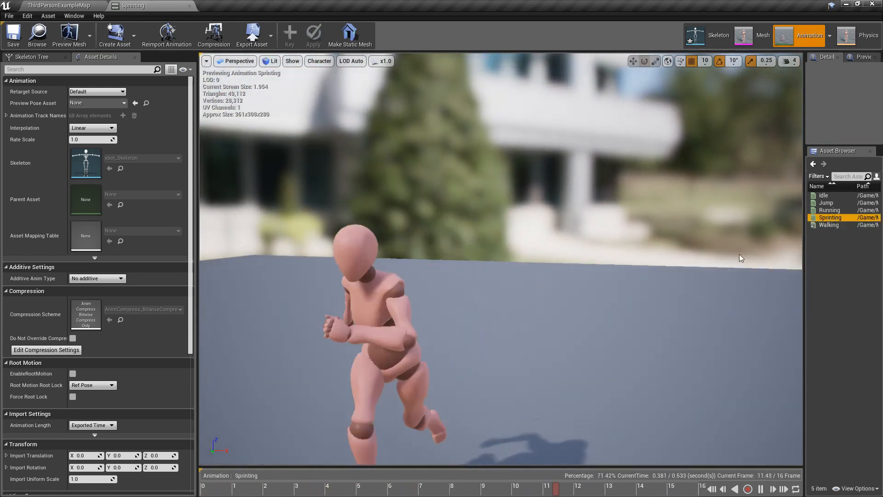
{"action": "left_click", "coordinate": [73, 374]}
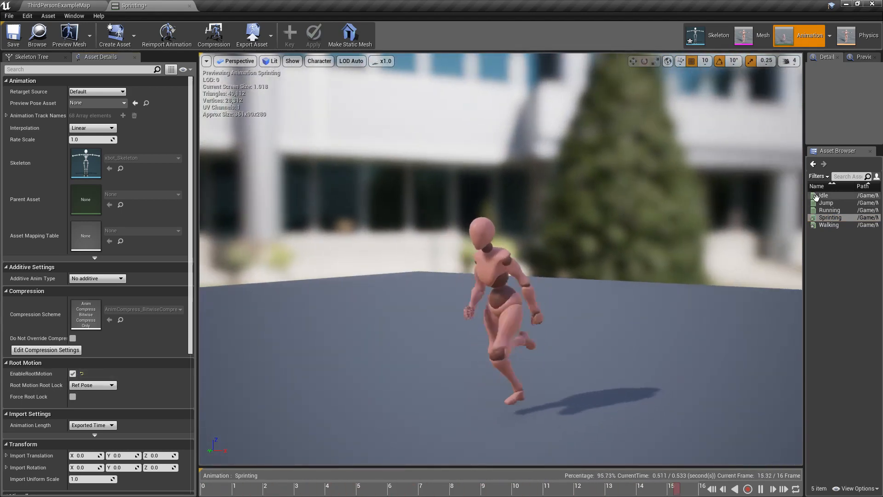
Enable root motion on the Running animation, save it, and preview the character running in place.
{"action": "left_click", "coordinate": [829, 210]}
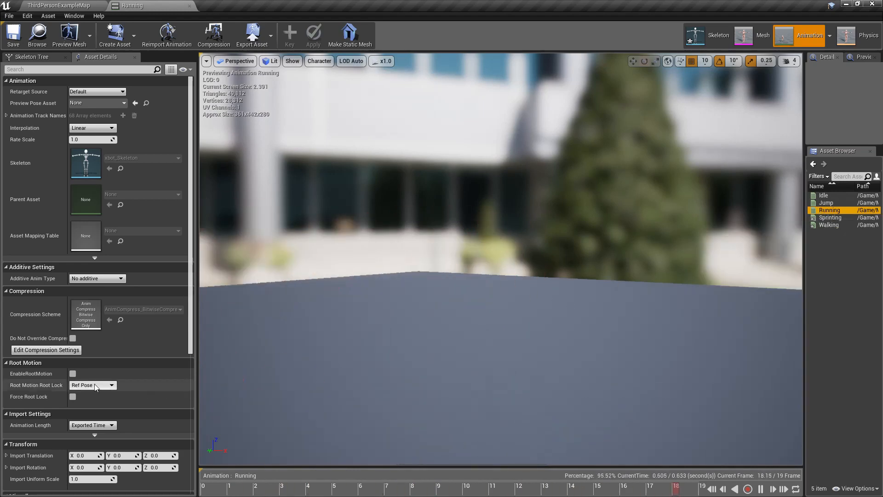
{"action": "left_click", "coordinate": [72, 374]}
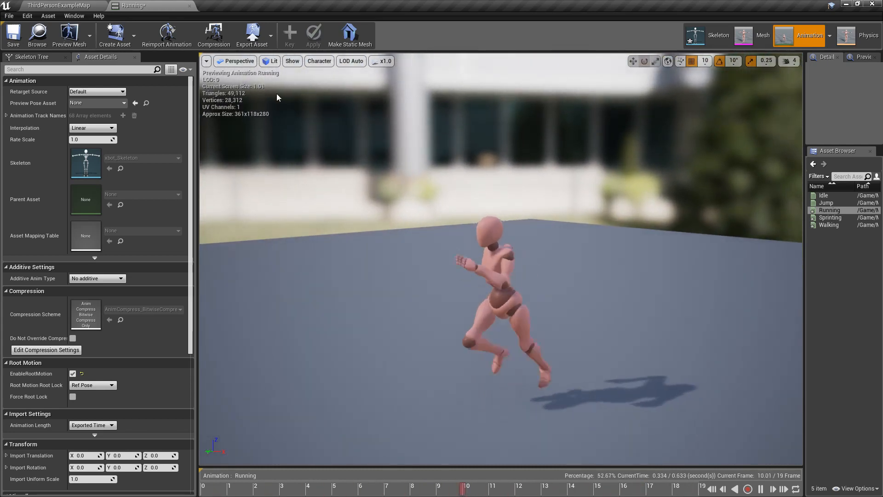
{"action": "left_click", "coordinate": [13, 38]}
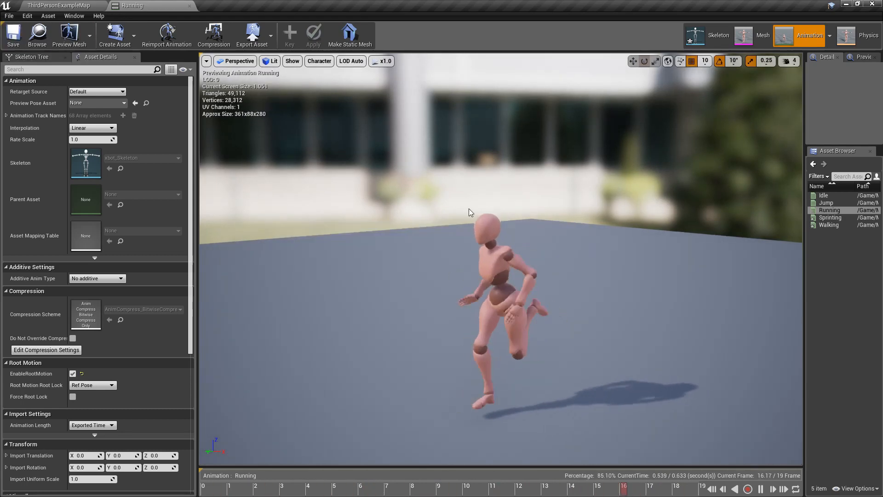
{"action": "left_click_drag", "start_coordinate": [469, 209], "coordinate": [490, 261]}
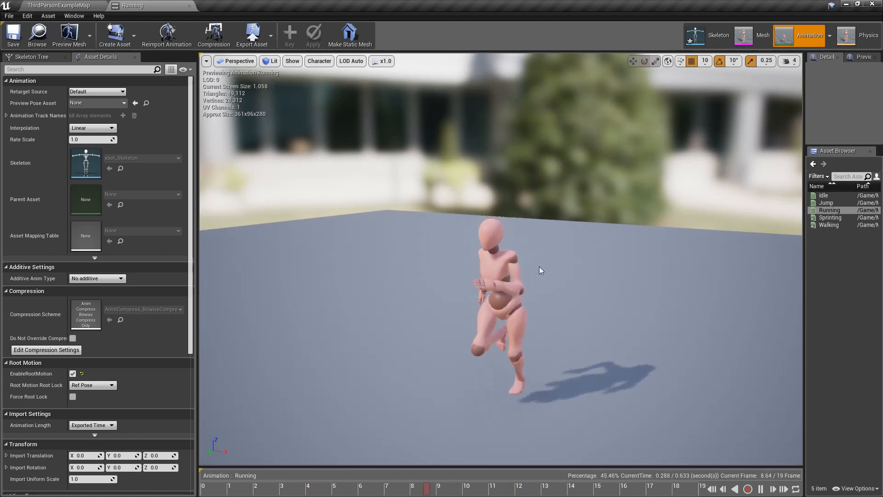
{"action": "left_click_drag", "start_coordinate": [503, 274], "coordinate": [536, 268], "text": "alt"}
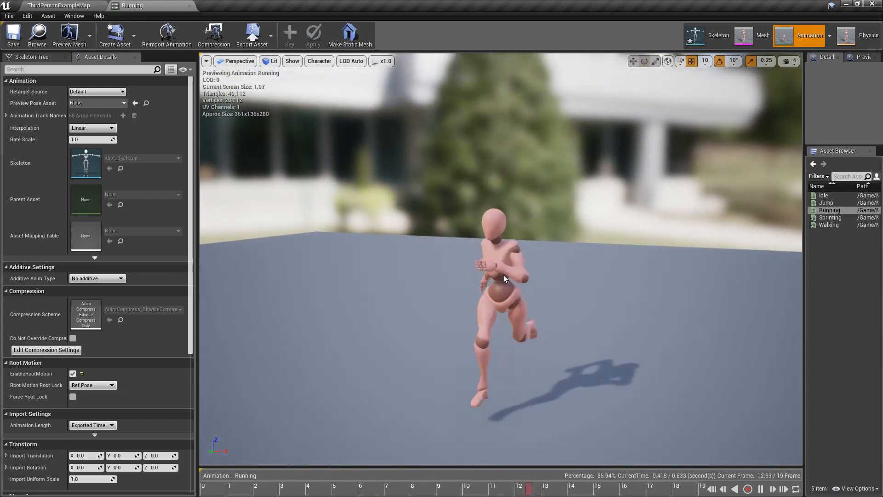